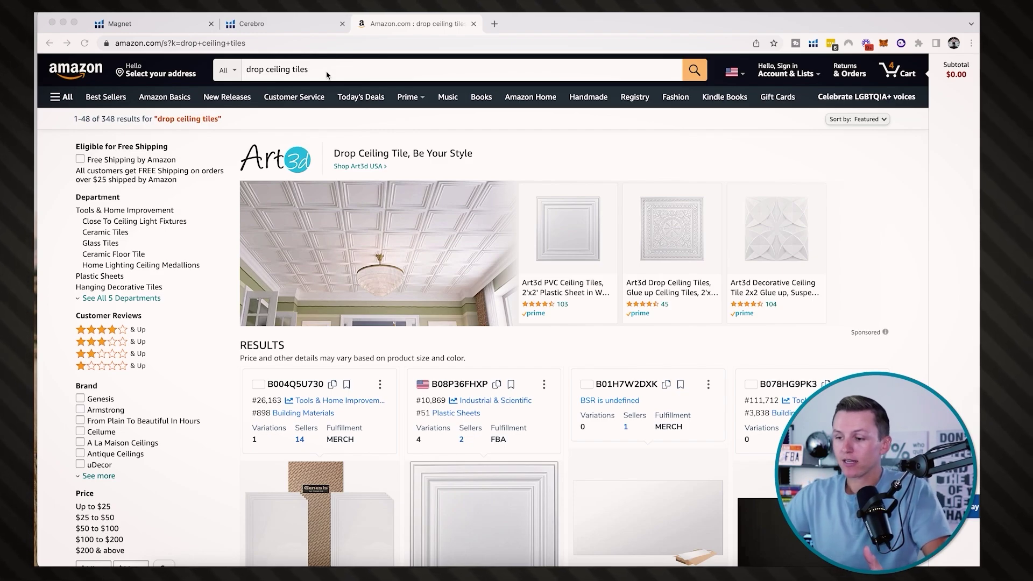
# - Bring up Amazon's search suggestions and trim the search phrase back to 'drop ceiling'
pyautogui.click(314, 72)
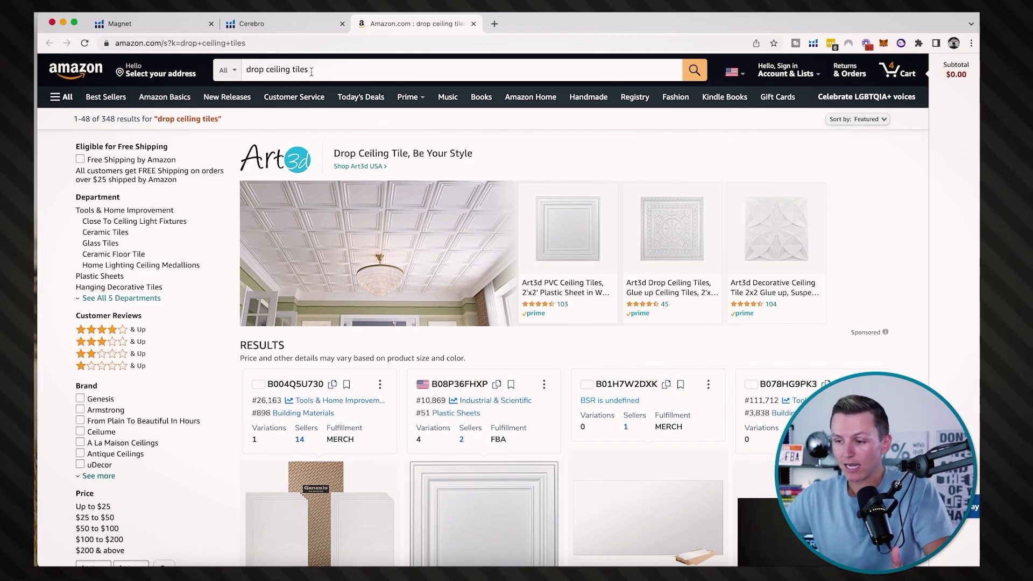
pyautogui.click(311, 72)
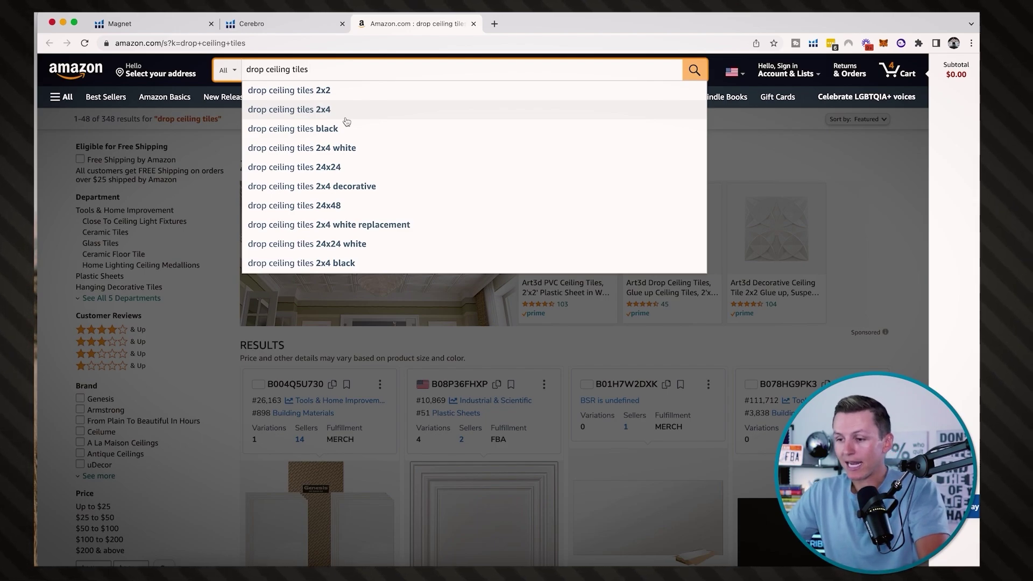
pyautogui.press('BackSpace')
pyautogui.press('BackSpace')
pyautogui.press('BackSpace')
pyautogui.press('BackSpace')
pyautogui.press('BackSpace')
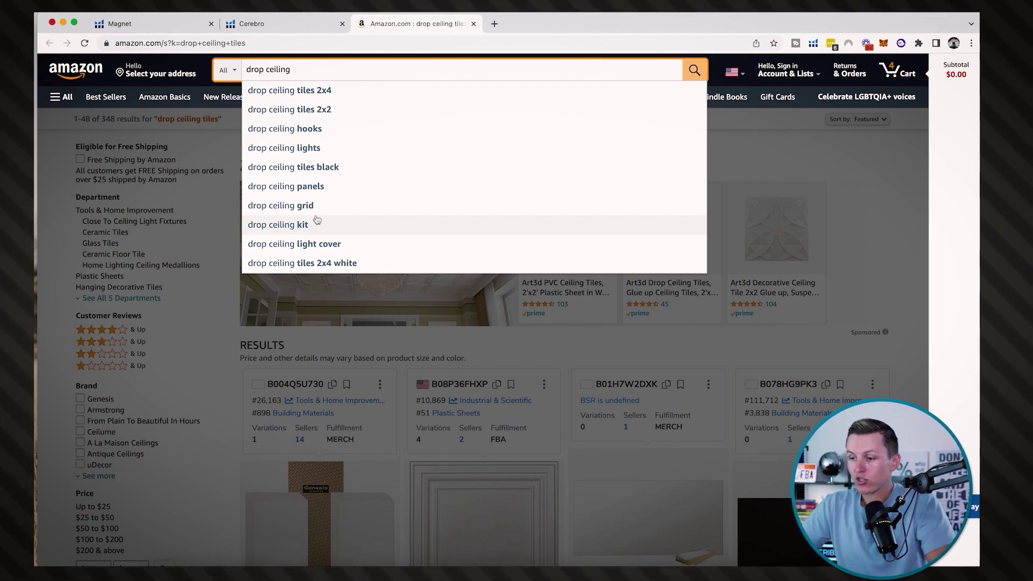
# - Change the Amazon search text to 'drop tile', review its suggestions, then close the list
pyautogui.press('BackSpace')
pyautogui.press('BackSpace')
pyautogui.press('BackSpace')
pyautogui.press('BackSpace')
pyautogui.press('BackSpace')
pyautogui.press('BackSpace')
pyautogui.press('BackSpace')
pyautogui.press('BackSpace')
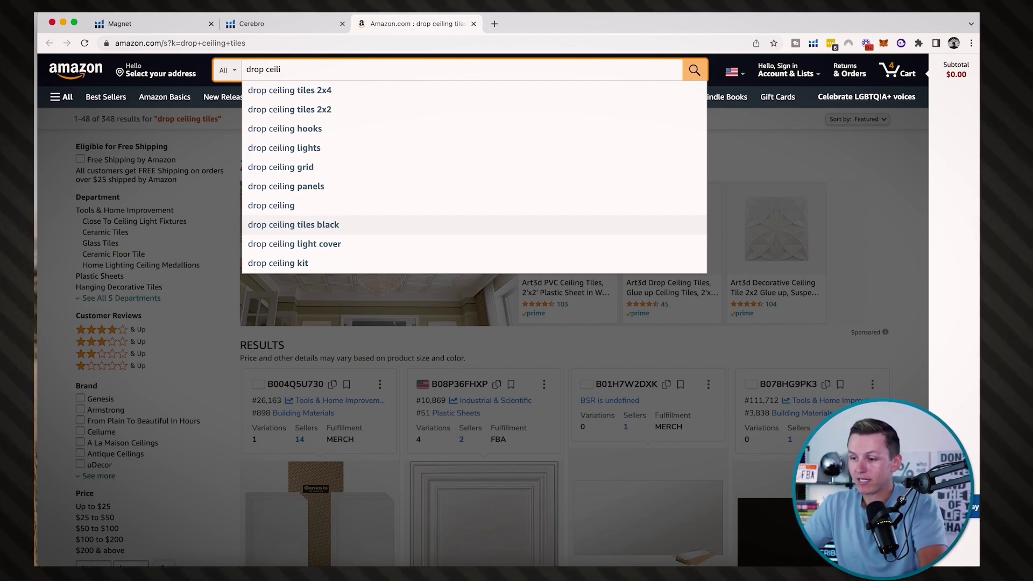
pyautogui.write('tile')
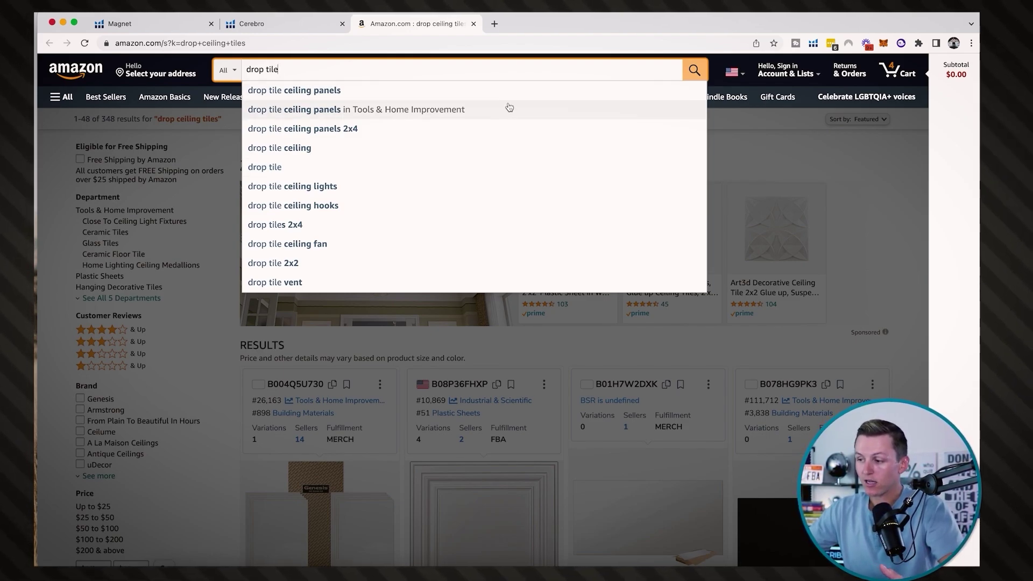
pyautogui.click(755, 154)
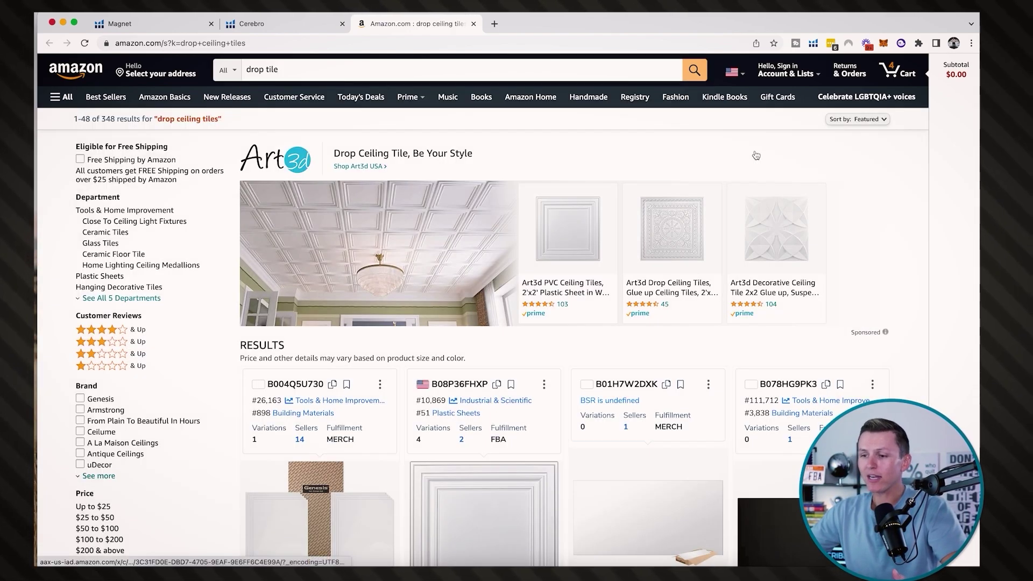
# - In Magnet, highlight the 3,519 search volume, 9,997 Magnet IQ Score and 33 CPR
pyautogui.click(133, 25)
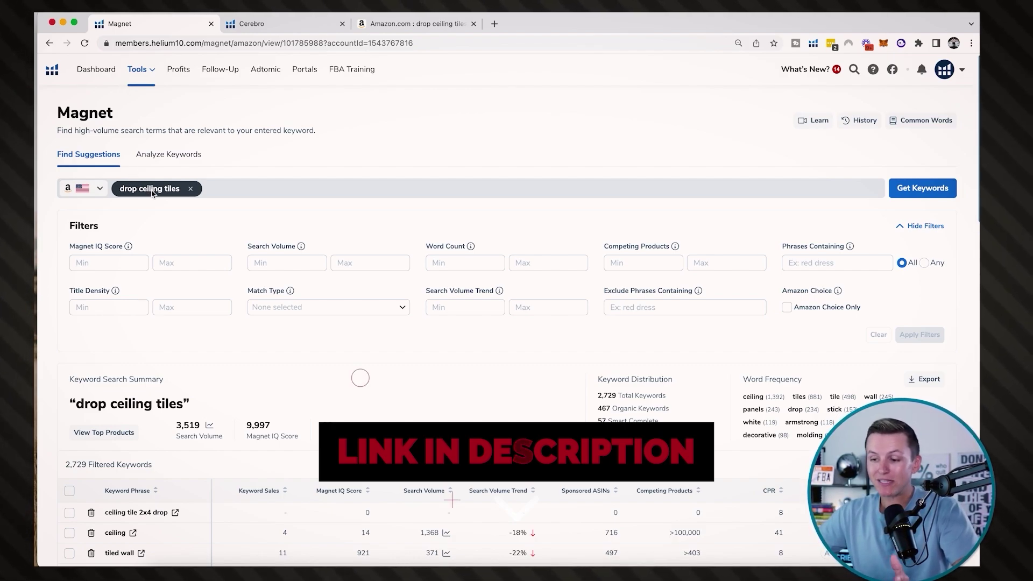
pyautogui.scroll(-1, 162, 195)
pyautogui.scroll(-1, 161, 194)
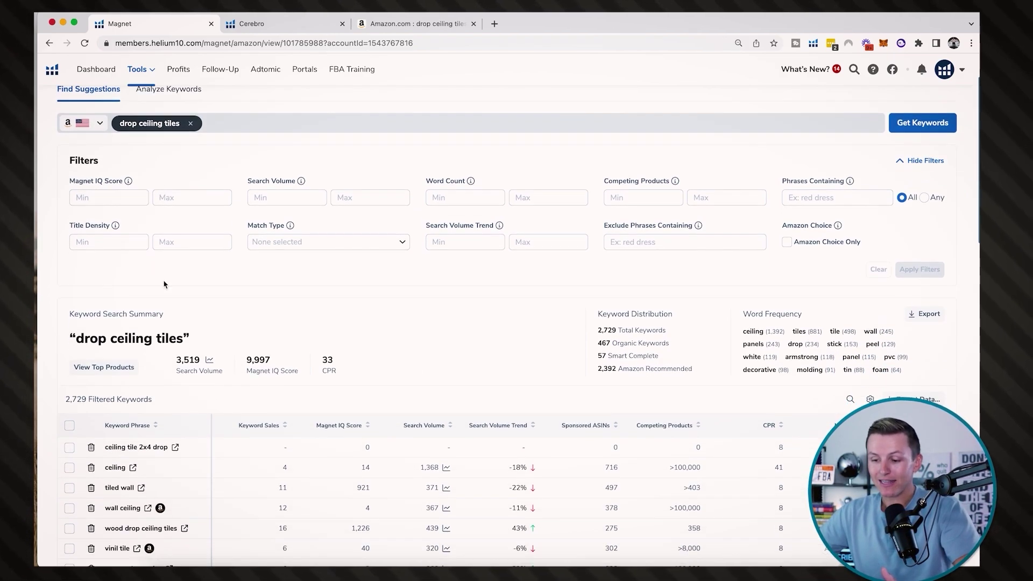
pyautogui.moveTo(176, 361); pyautogui.dragTo(203, 364)
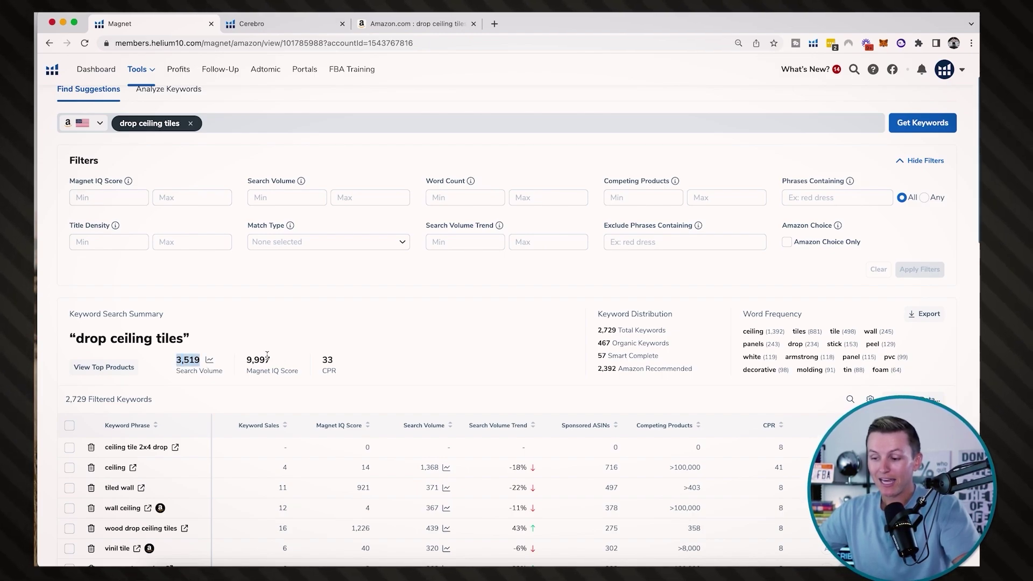
pyautogui.moveTo(245, 361); pyautogui.dragTo(276, 364)
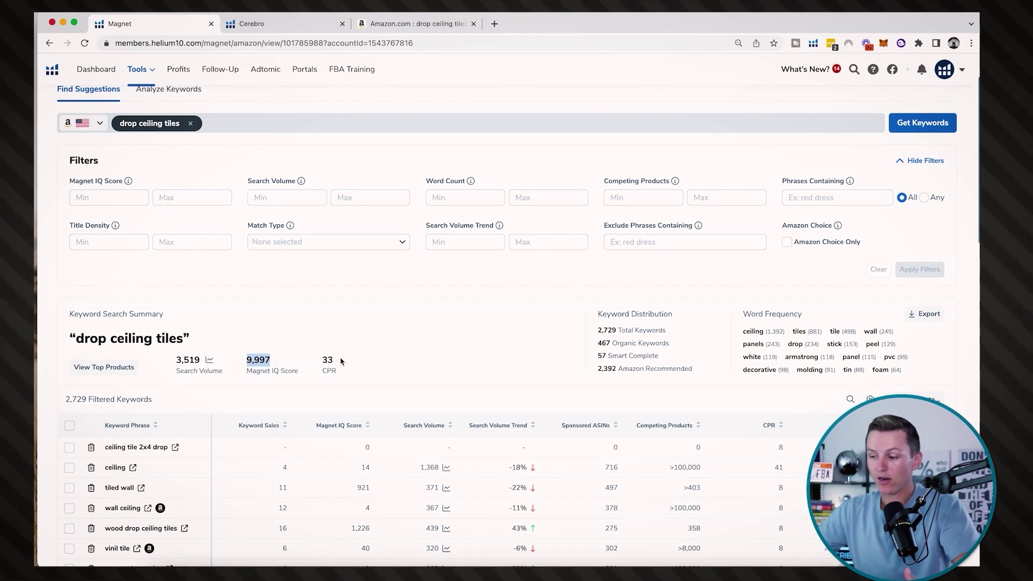
pyautogui.moveTo(351, 359); pyautogui.dragTo(305, 364)
pyautogui.scroll(-2, 305, 363)
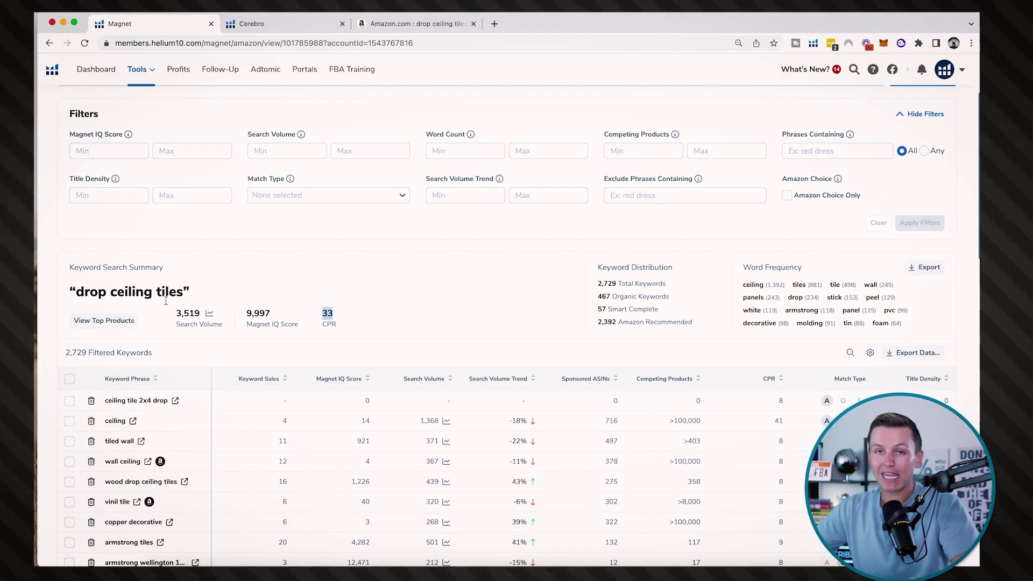
pyautogui.scroll(-2, 161, 296)
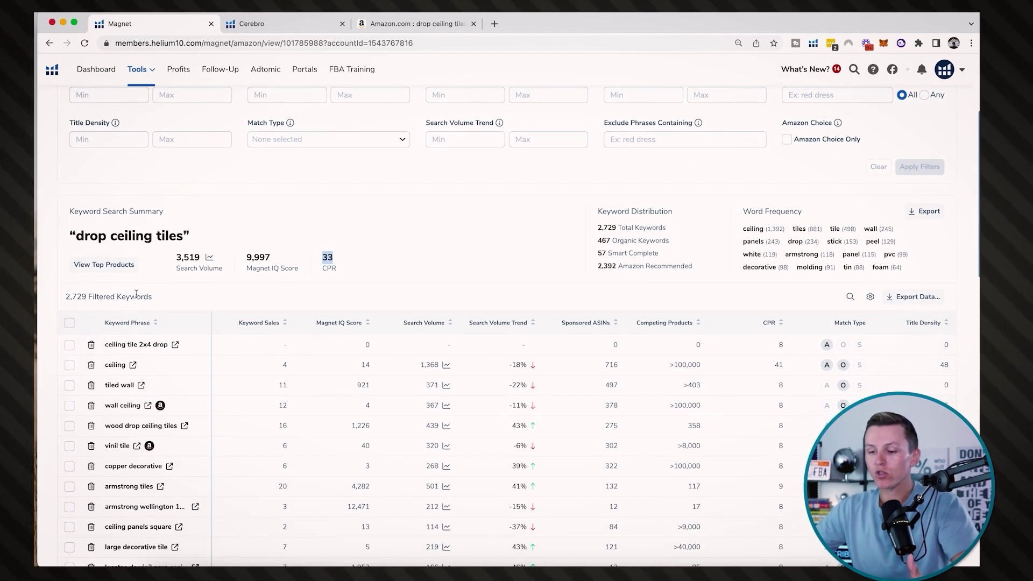
pyautogui.scroll(-2, 136, 294)
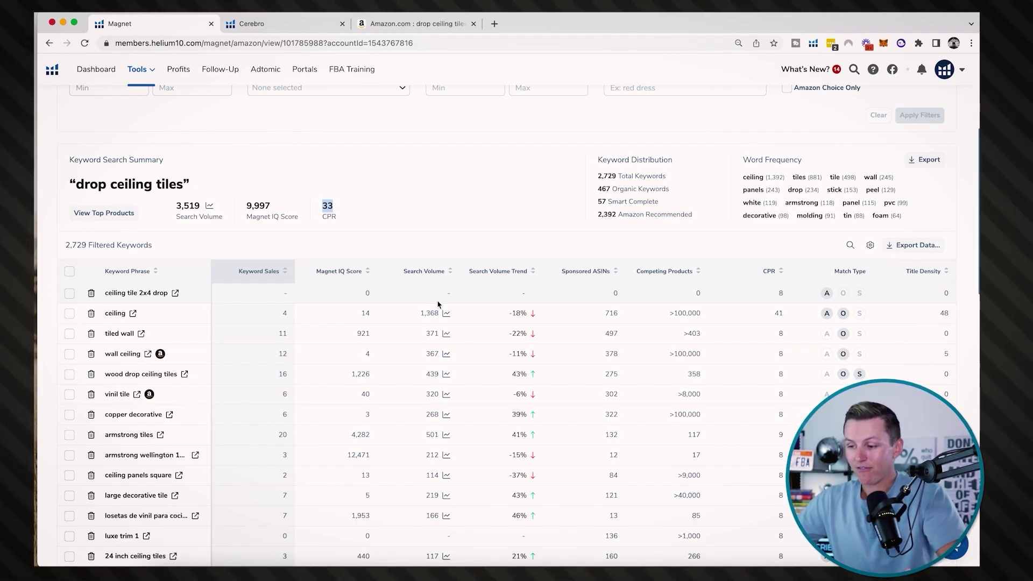
pyautogui.scroll(-1, 436, 299)
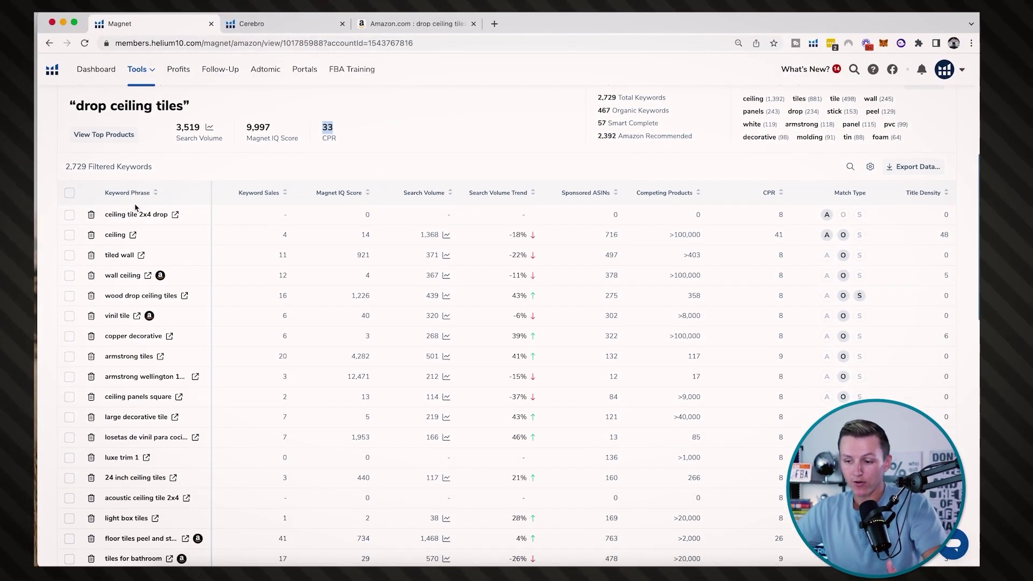
pyautogui.scroll(-1, 123, 266)
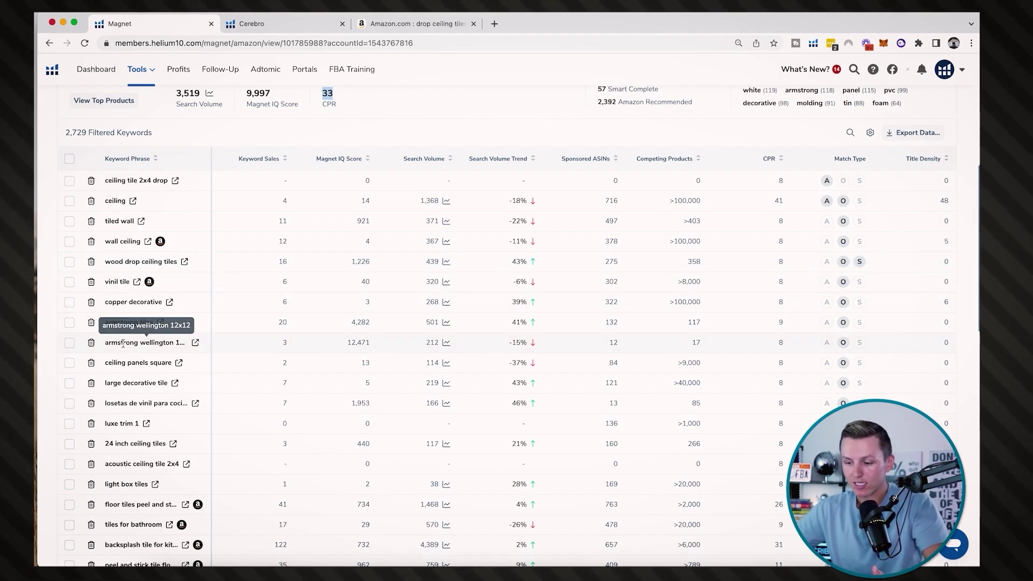
# - Scroll through the keyword list and the Amazon drop ceiling tiles listings, such as the Armstrong tiles
pyautogui.scroll(-2, 128, 392)
pyautogui.scroll(-1, 129, 392)
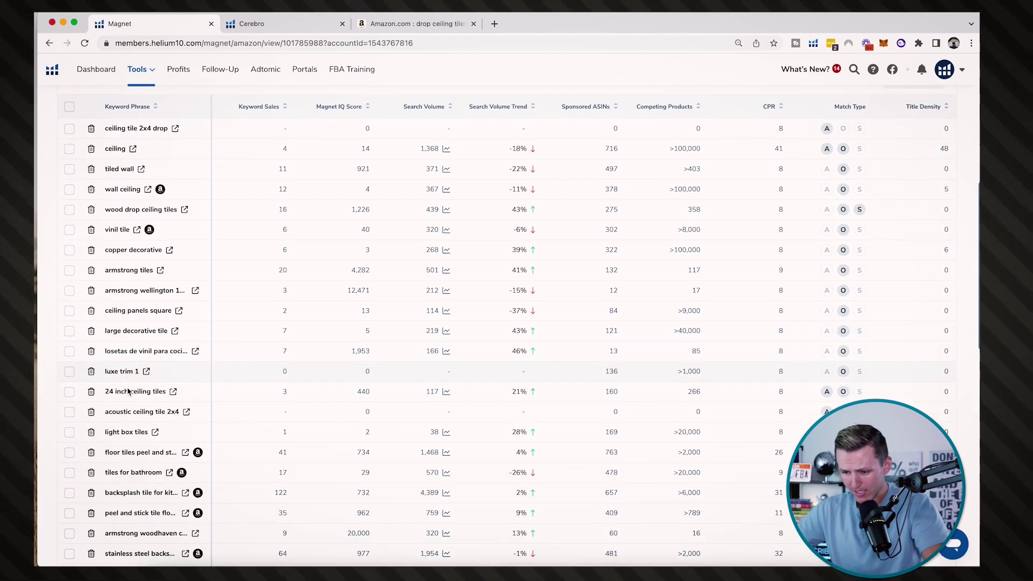
pyautogui.scroll(-1, 126, 428)
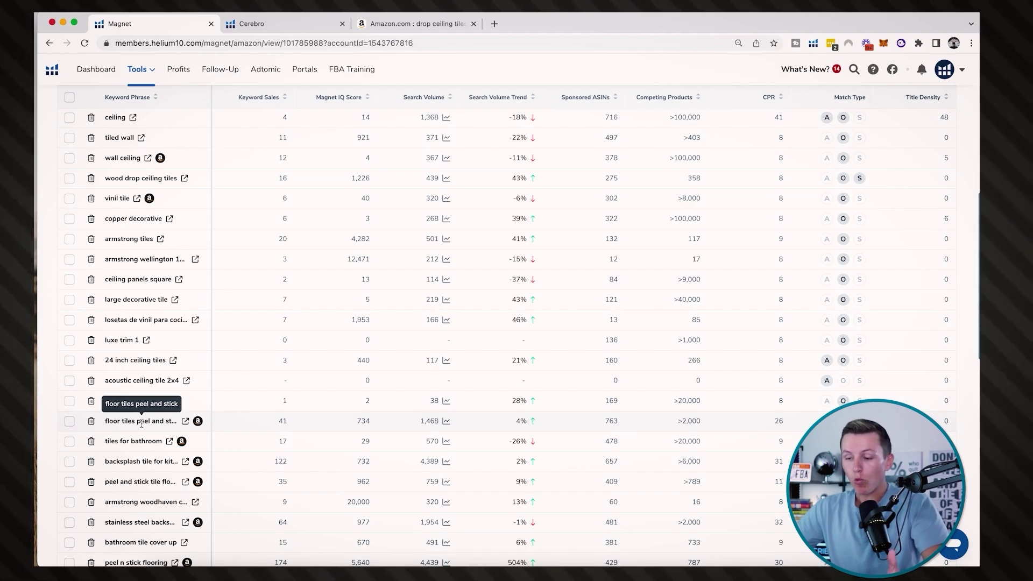
pyautogui.scroll(5, 141, 423)
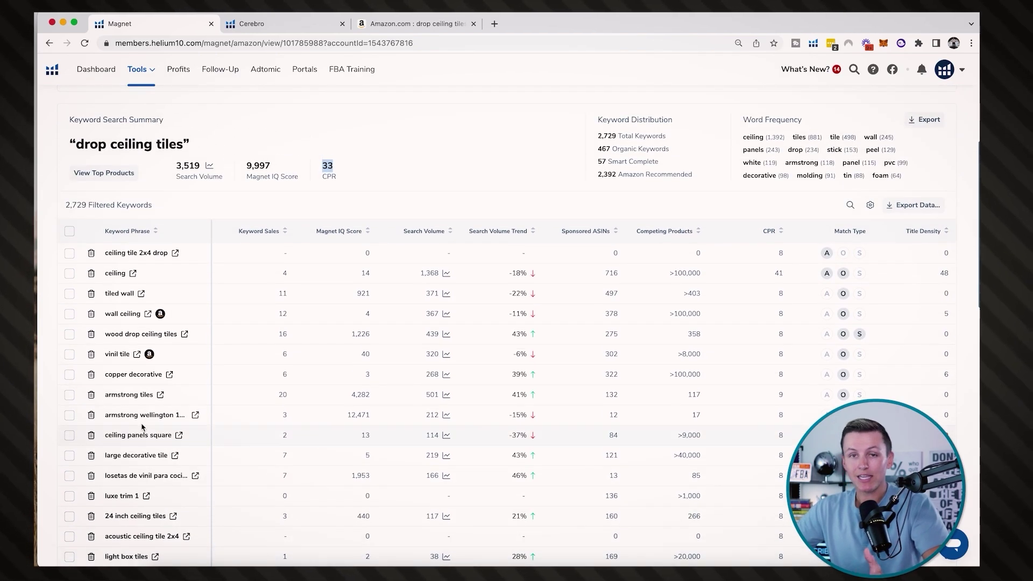
pyautogui.scroll(5, 142, 427)
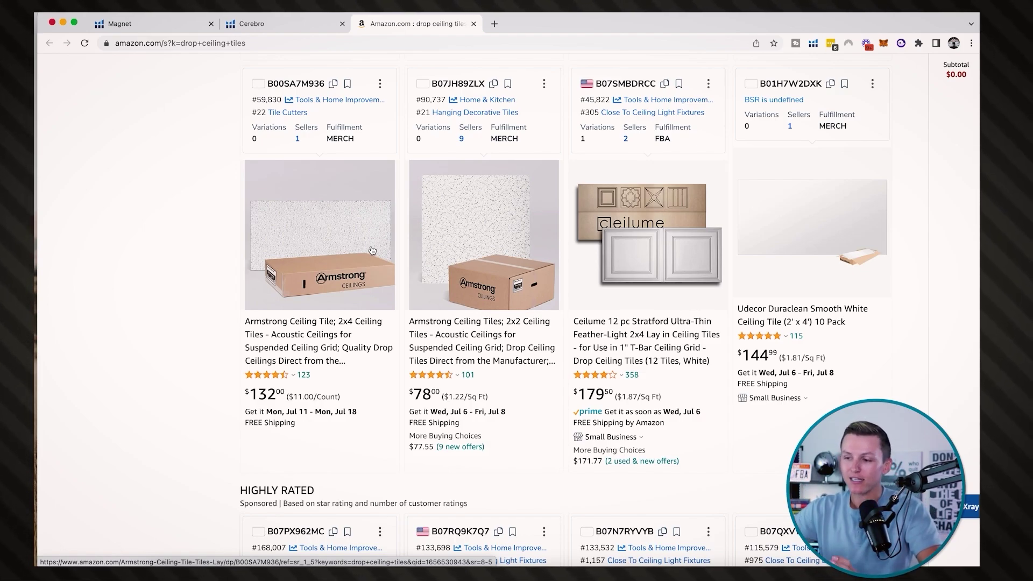
# - Scroll through the Magnet keyword results for drop ceiling tiles
pyautogui.click(162, 29)
pyautogui.scroll(-5, 166, 275)
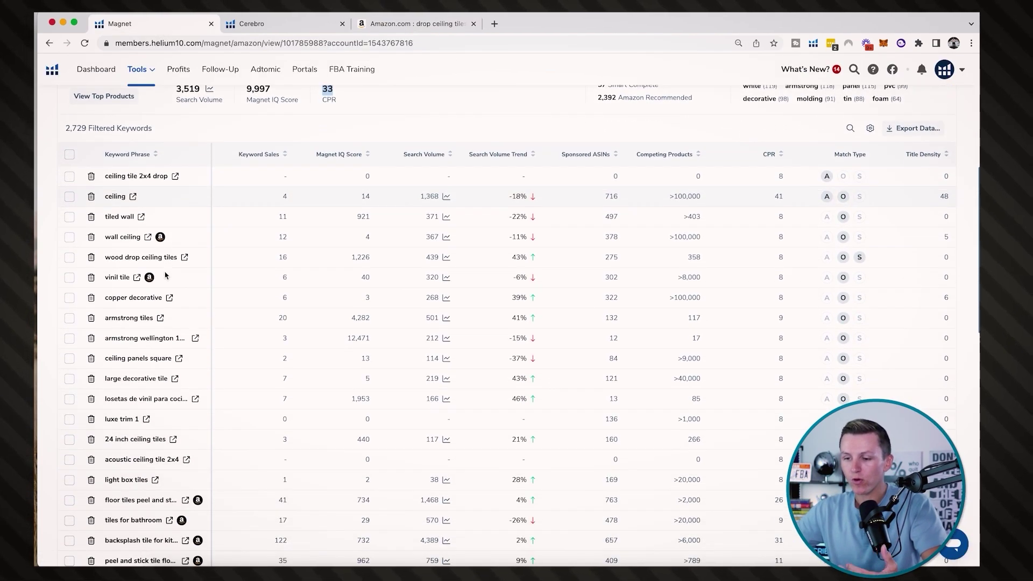
pyautogui.scroll(-2, 113, 195)
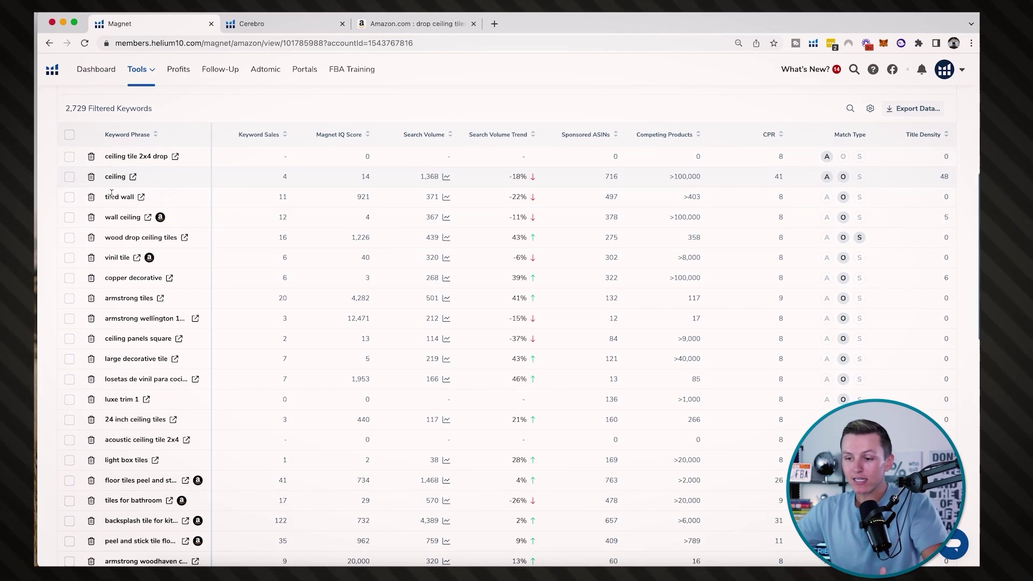
pyautogui.scroll(-2, 111, 194)
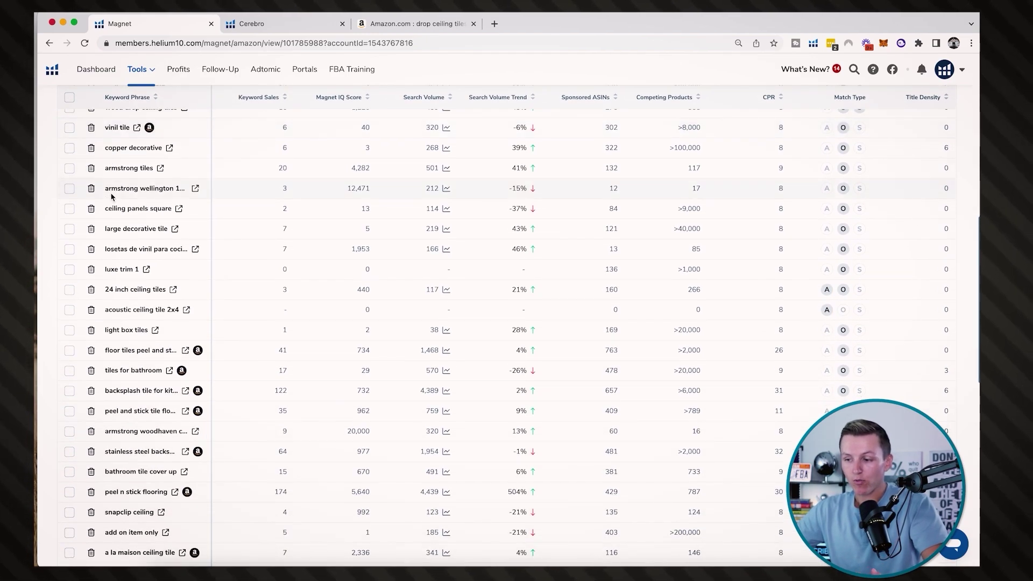
pyautogui.scroll(-1, 174, 207)
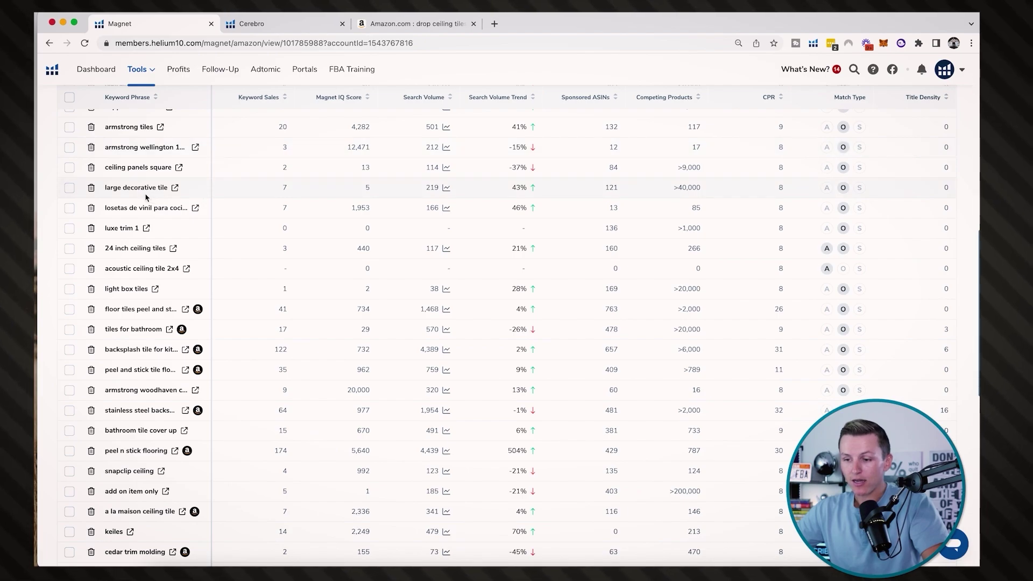
pyautogui.scroll(1, 135, 191)
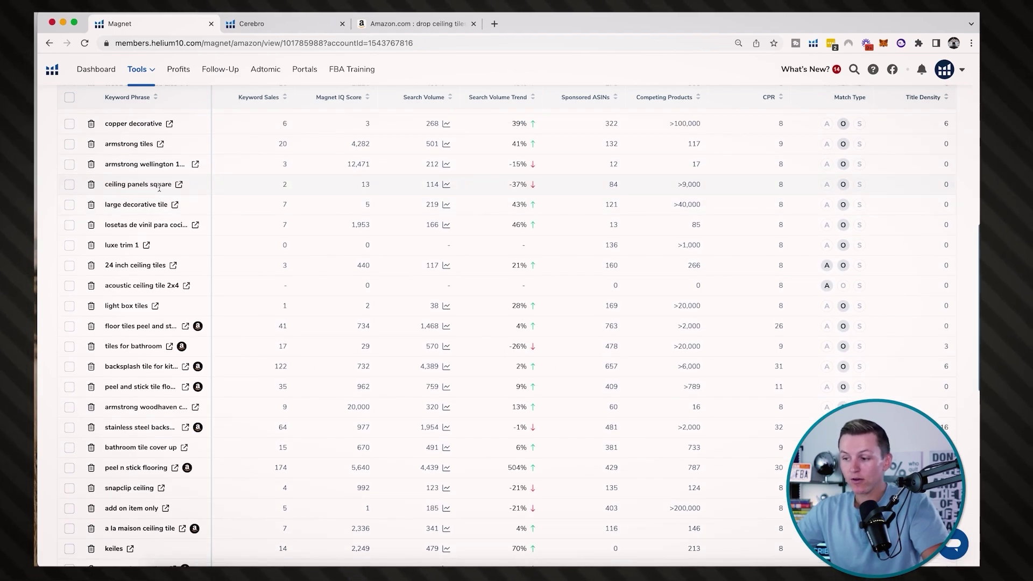
pyautogui.scroll(6, 374, 186)
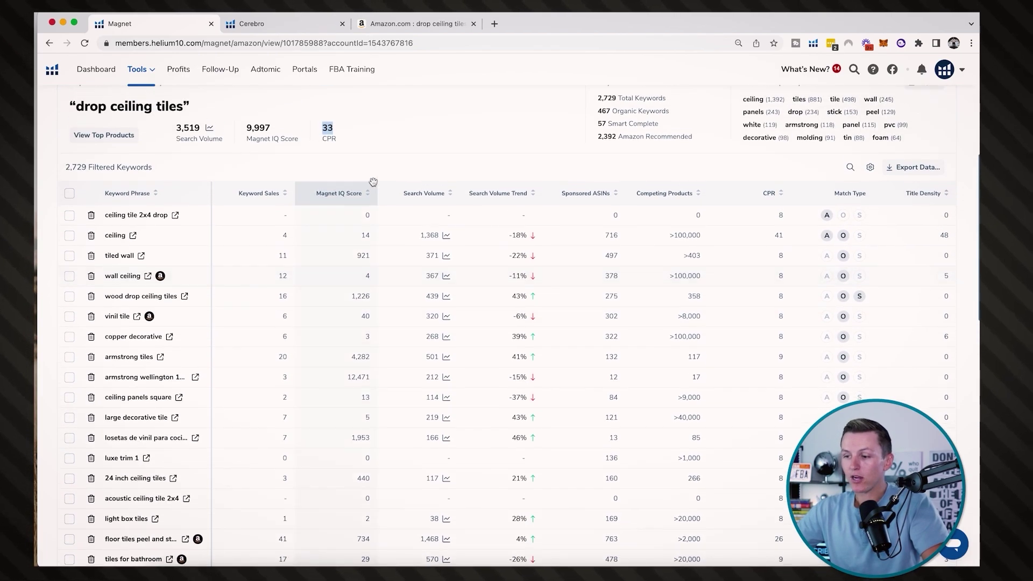
pyautogui.scroll(5, 374, 184)
pyautogui.scroll(-4, 411, 260)
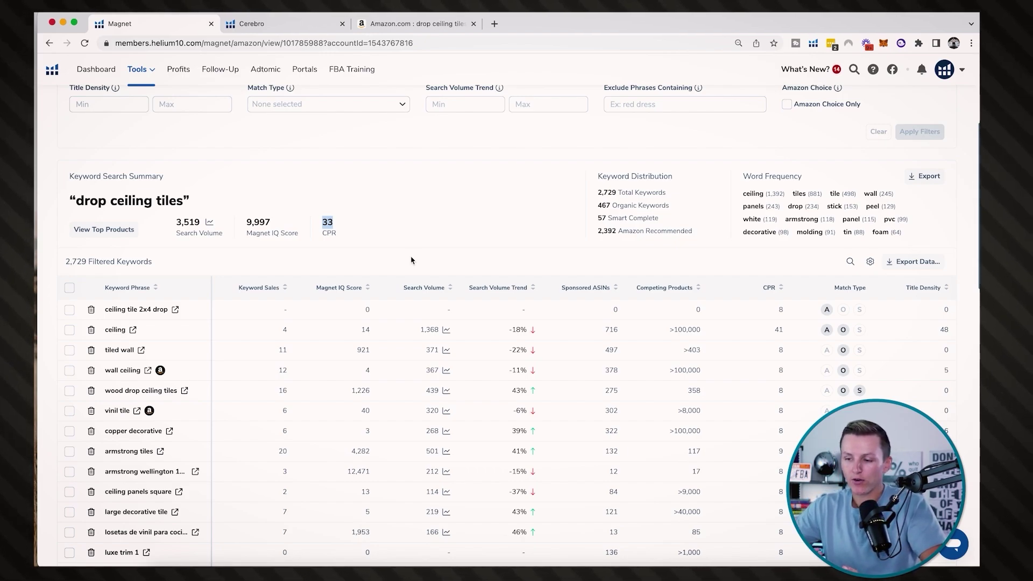
pyautogui.scroll(3, 298, 195)
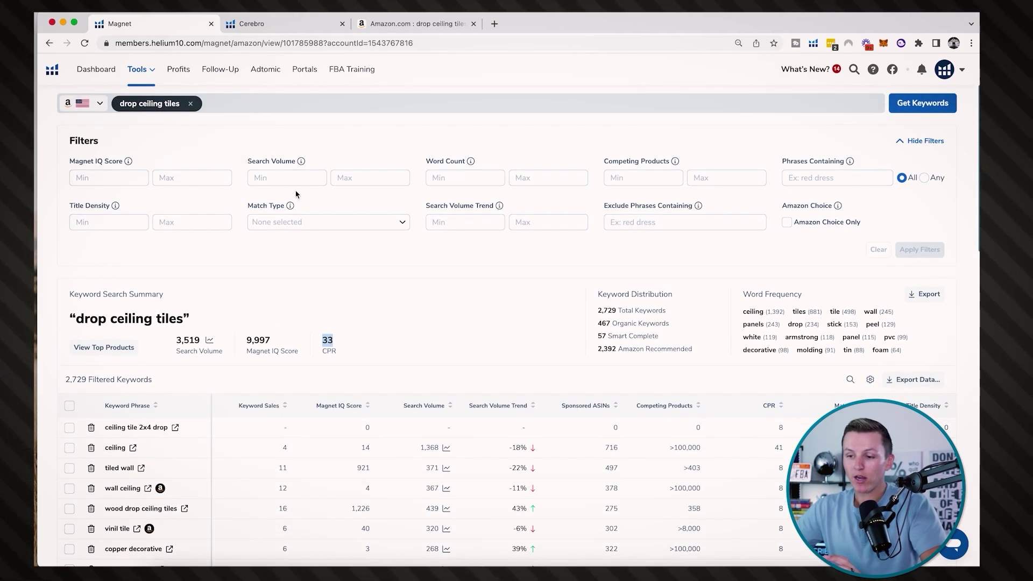
pyautogui.scroll(1, 298, 195)
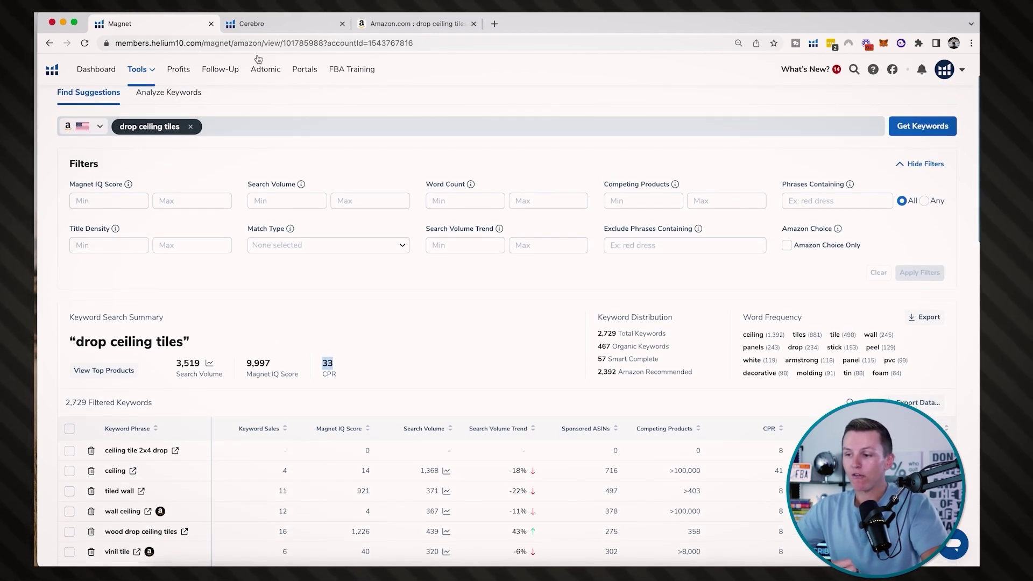
# - Replace the Amazon search text with 'drop tile' to see suggestions like 'drop tiles 2x4'
pyautogui.click(398, 23)
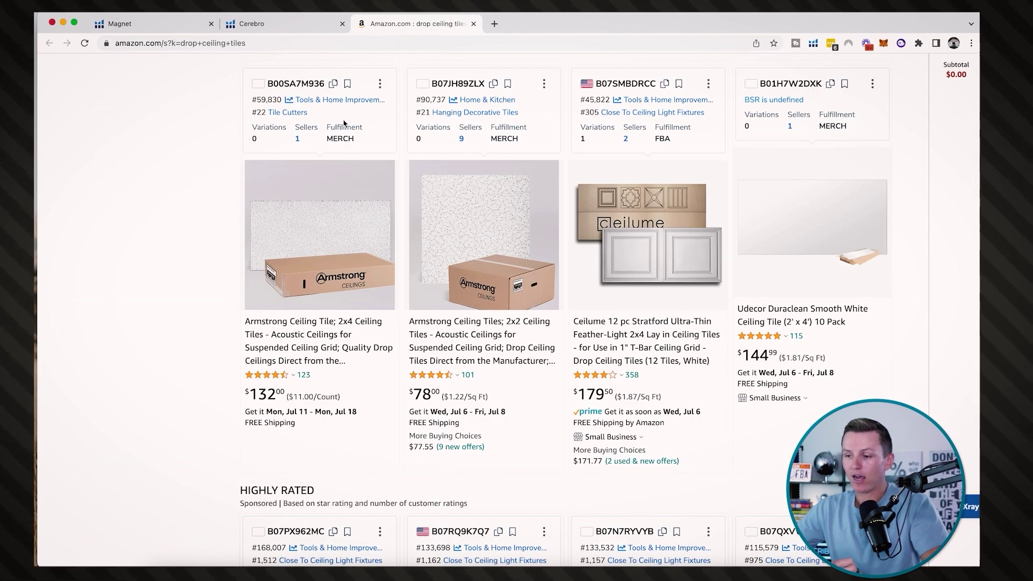
pyautogui.scroll(10, 343, 122)
pyautogui.tripleClick(289, 70)
pyautogui.write('drop tile')
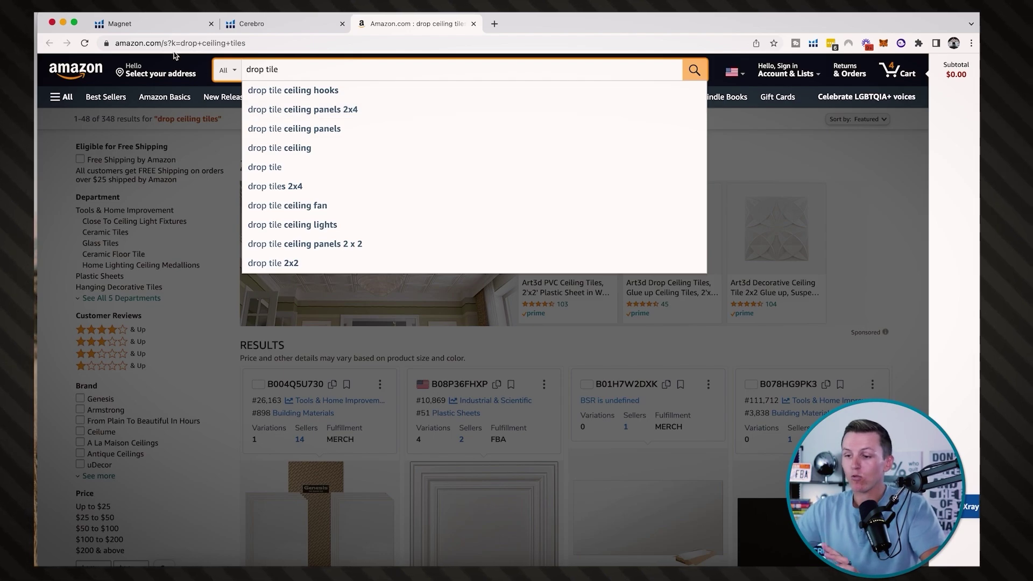
# - Scroll Magnet's drop ceiling tiles keyword table and show its three top products
pyautogui.click(153, 27)
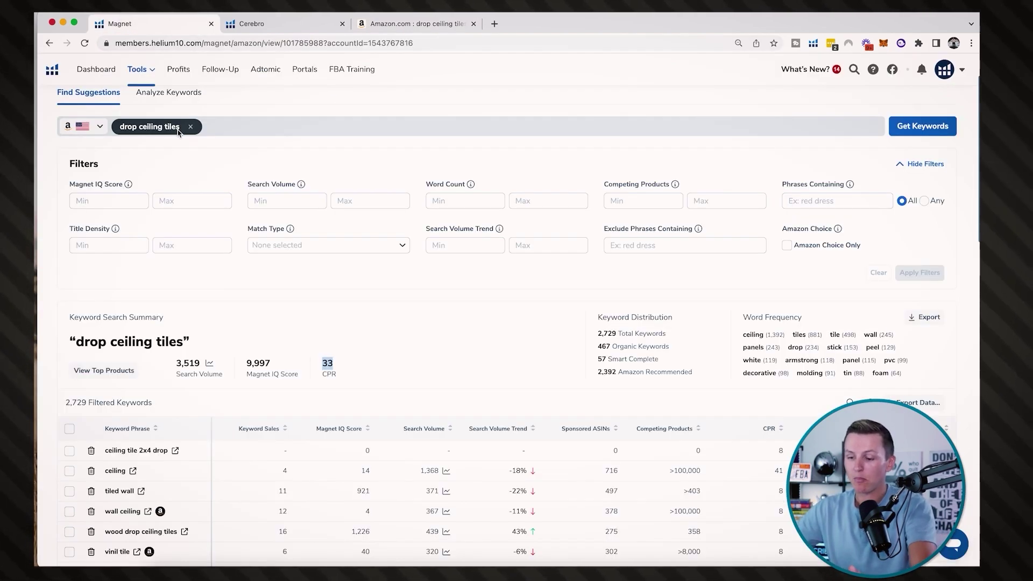
pyautogui.scroll(-6, 178, 132)
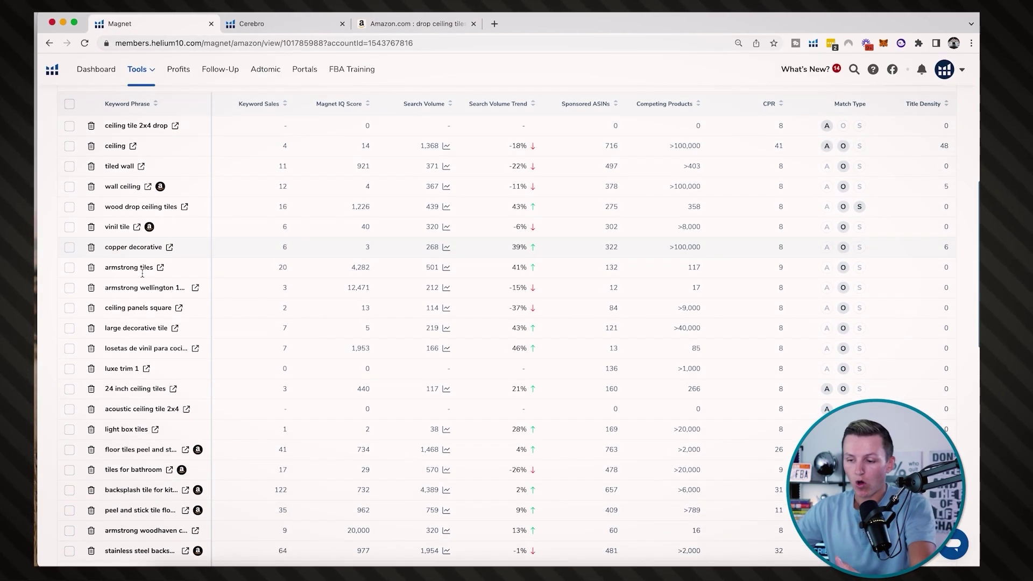
pyautogui.scroll(-8, 143, 275)
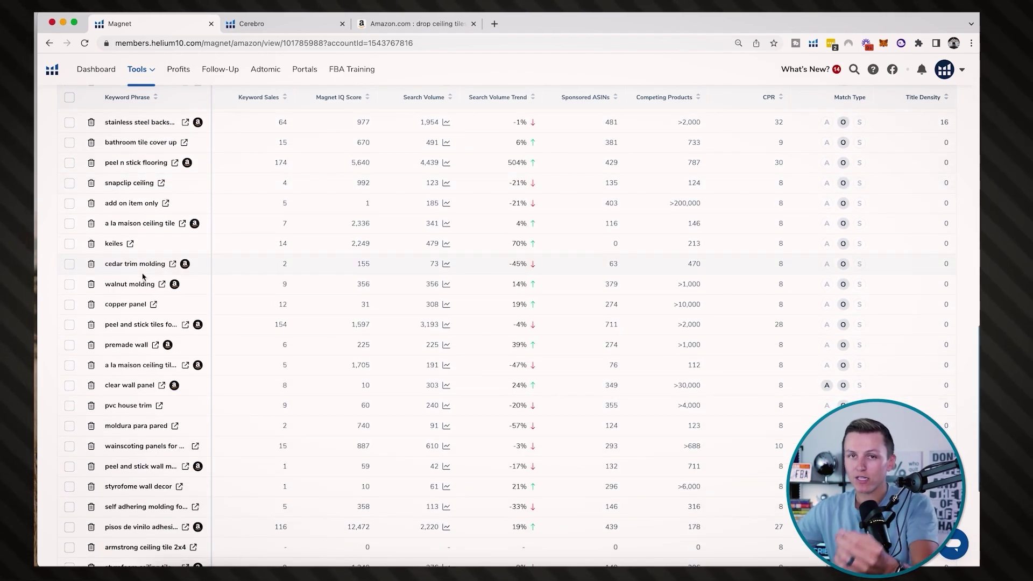
pyautogui.scroll(6, 143, 278)
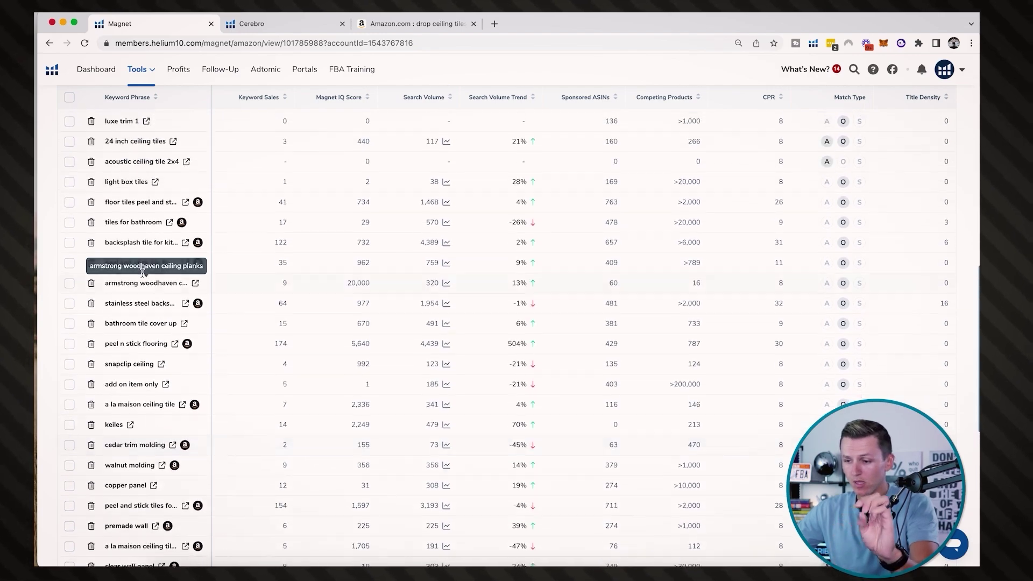
pyautogui.scroll(12, 143, 276)
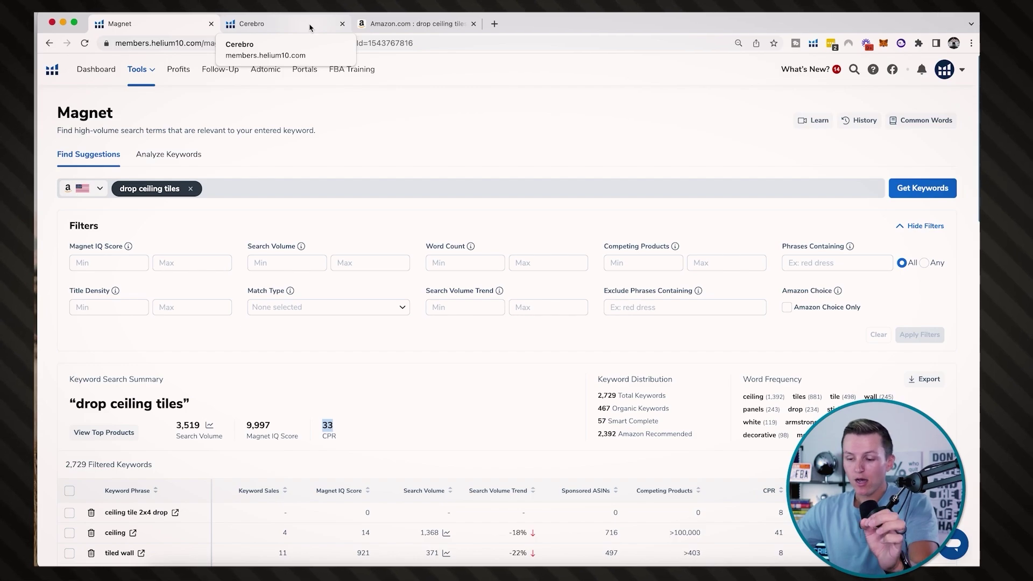
pyautogui.scroll(-3, 242, 187)
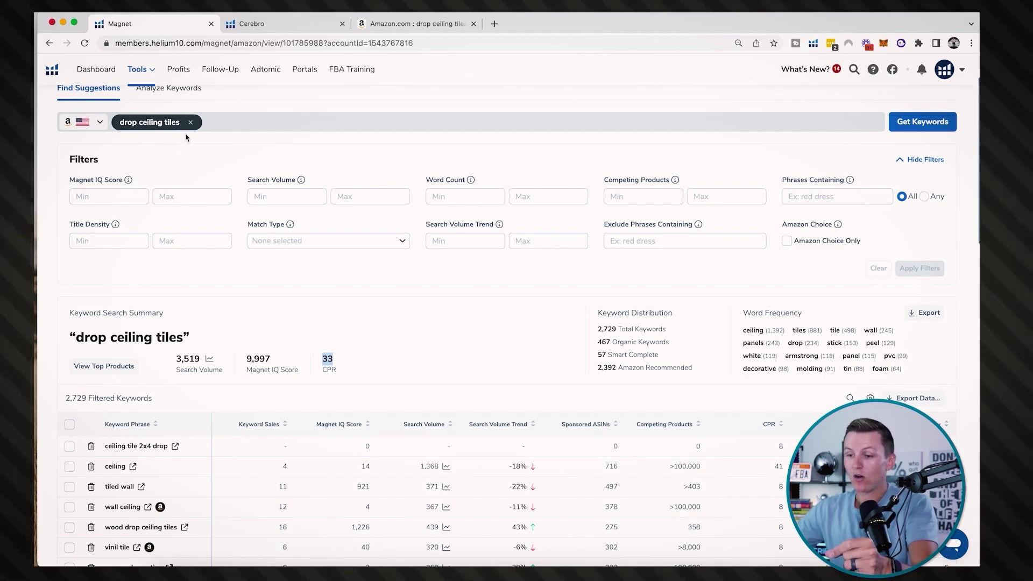
pyautogui.scroll(2, 186, 137)
pyautogui.scroll(-3, 95, 100)
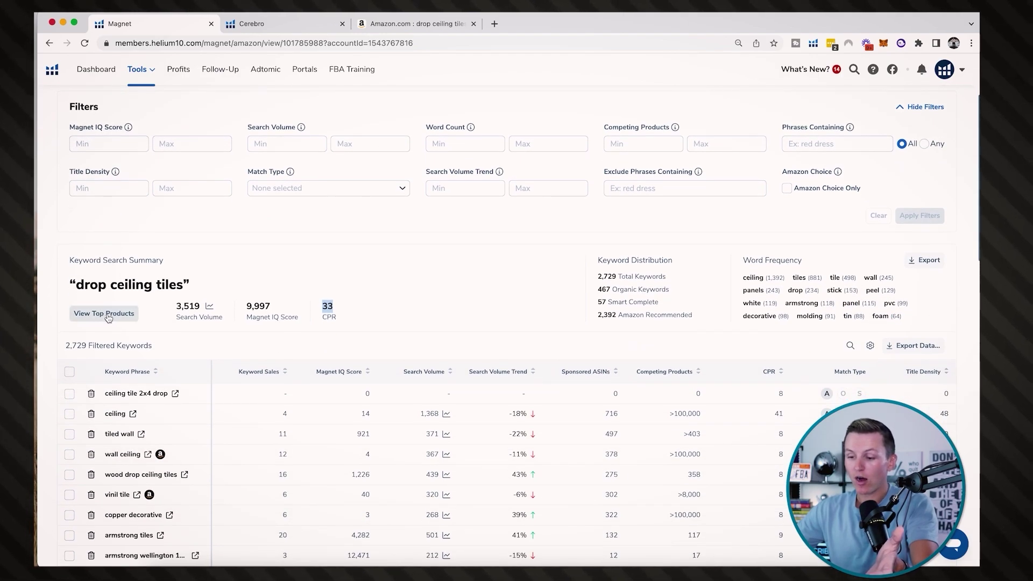
pyautogui.click(108, 316)
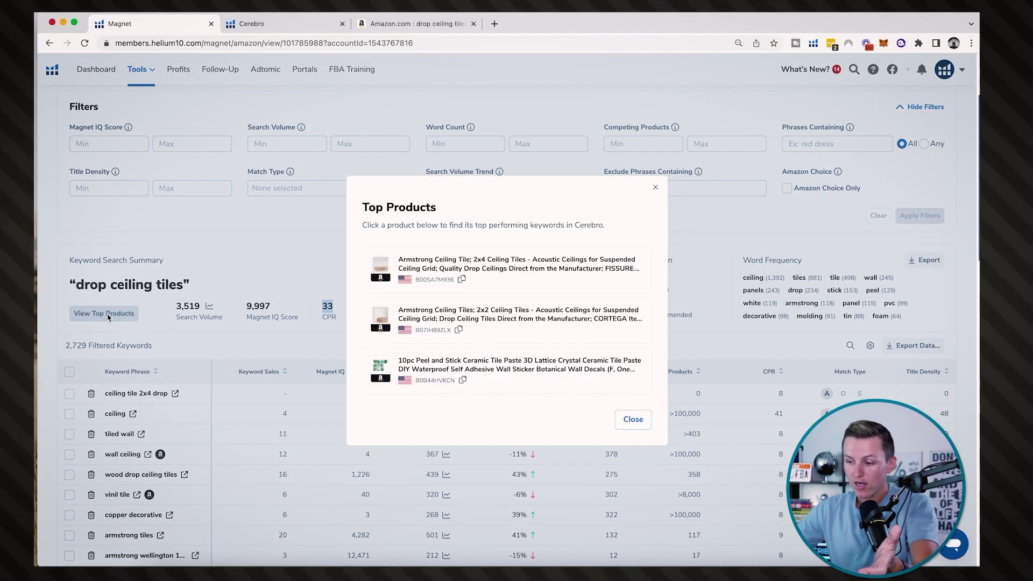
# - Swap Cerebro's ASIN B09MCKYTNJ for the Armstrong tile's B00SA7M936 and fetch its 692 keywords
pyautogui.click(461, 281)
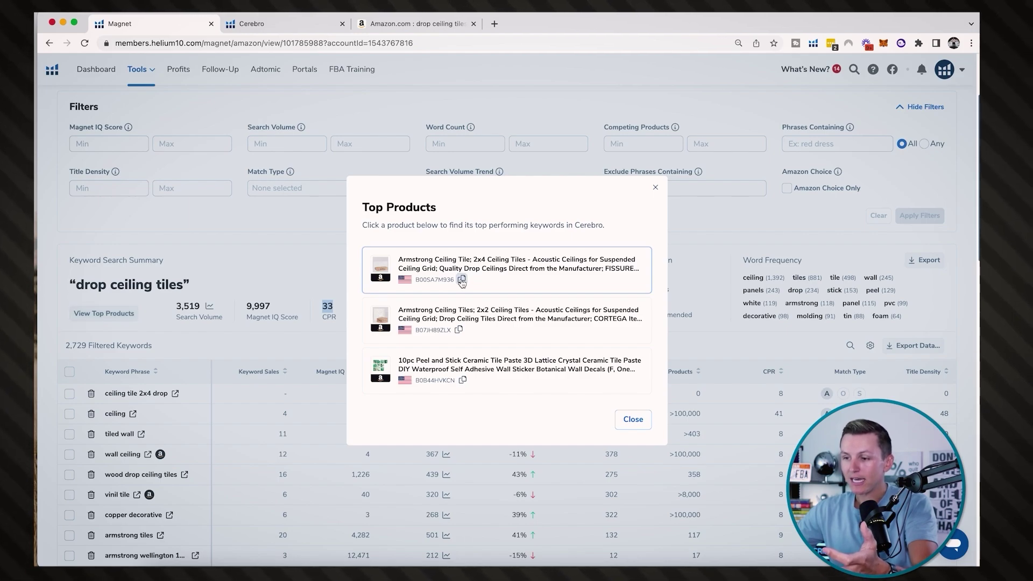
pyautogui.click(297, 23)
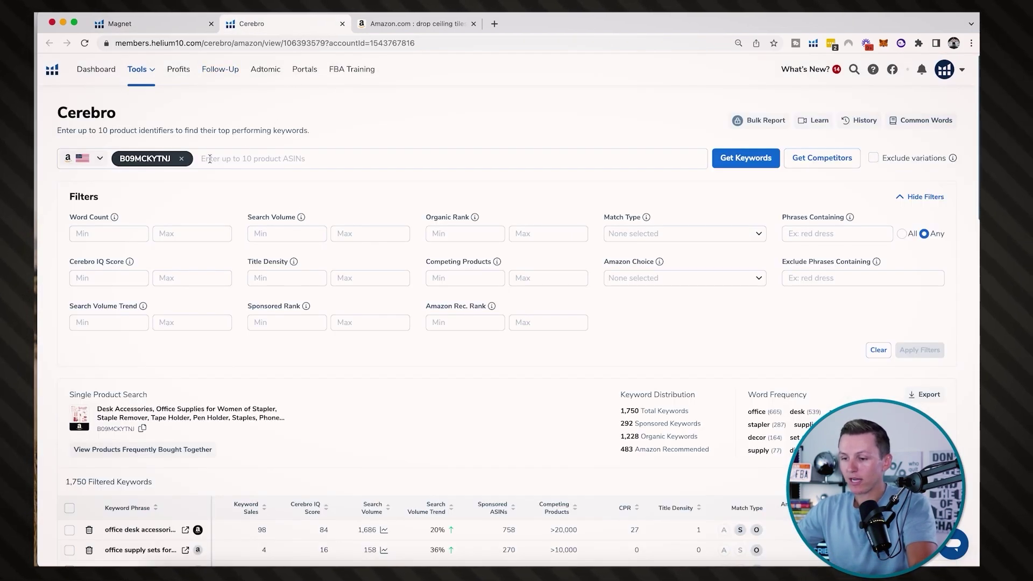
pyautogui.click(182, 159)
pyautogui.hotkey('ctrl', 'v')
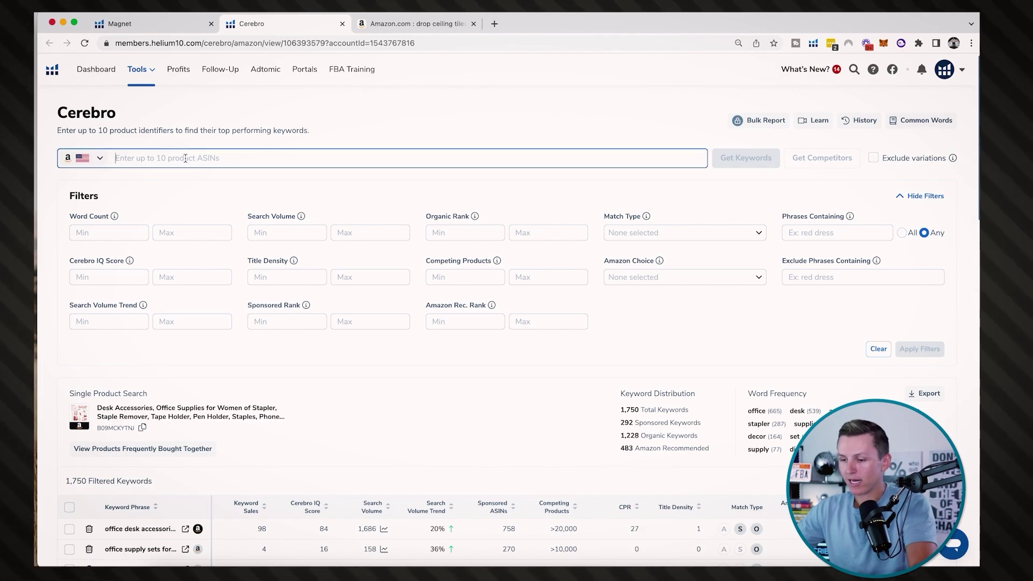
pyautogui.click(724, 155)
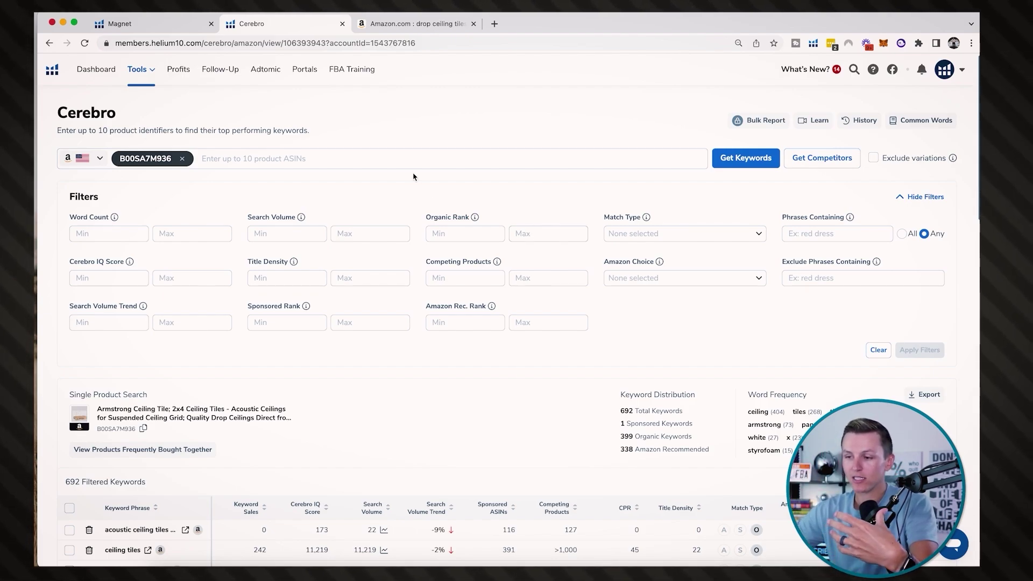
pyautogui.click(152, 73)
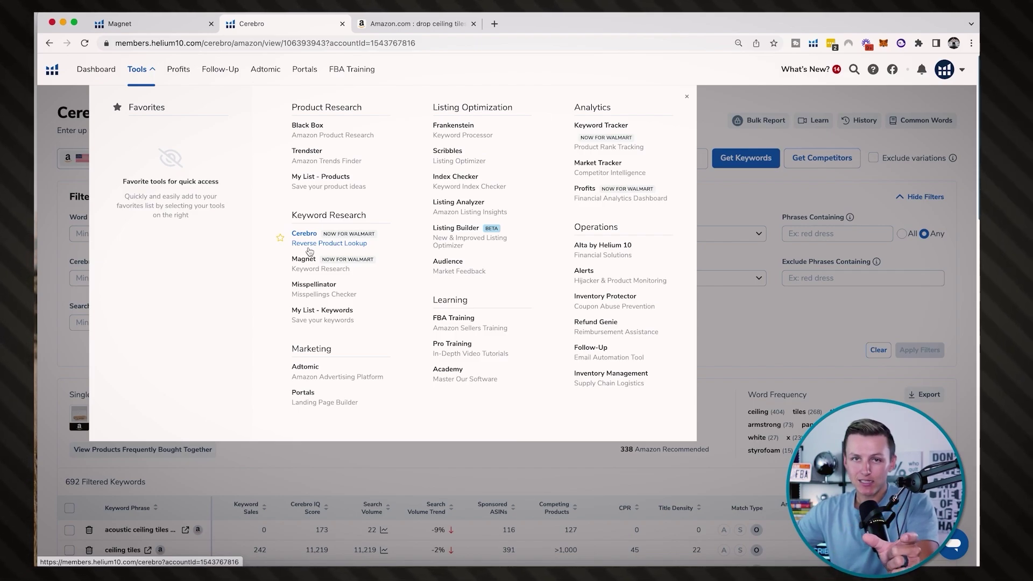
# - Scroll the Amazon results, select the first listing's ASIN B004Q5U730, then go back to Cerebro's report
pyautogui.click(401, 24)
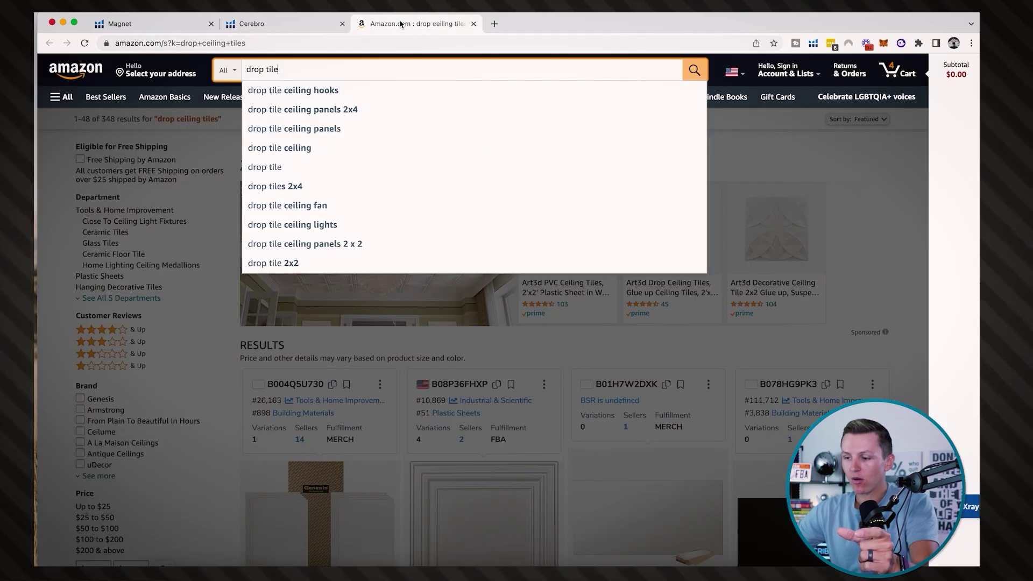
pyautogui.click(505, 363)
pyautogui.scroll(-2, 292, 332)
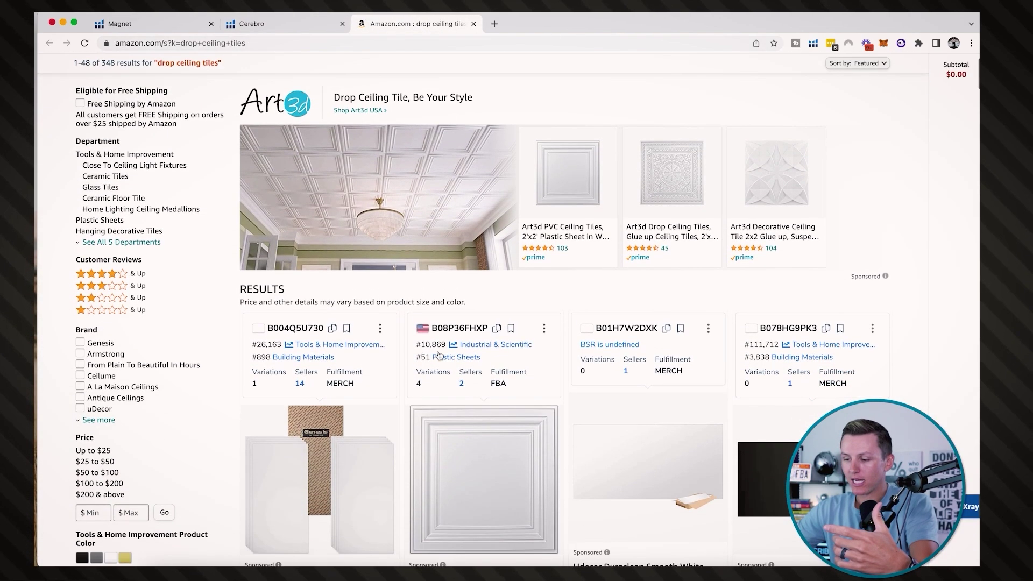
pyautogui.scroll(-2, 322, 330)
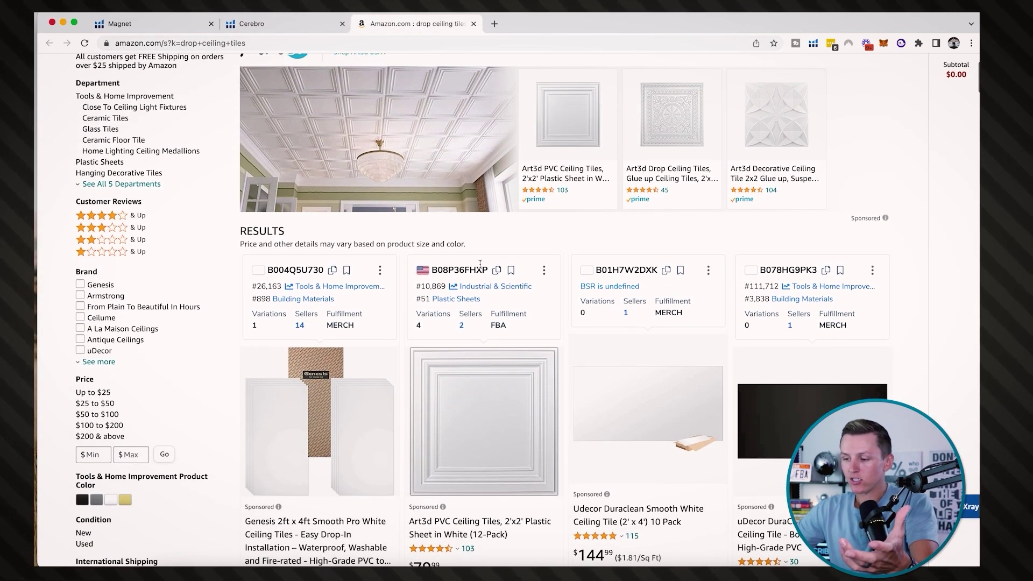
pyautogui.scroll(-2, 439, 270)
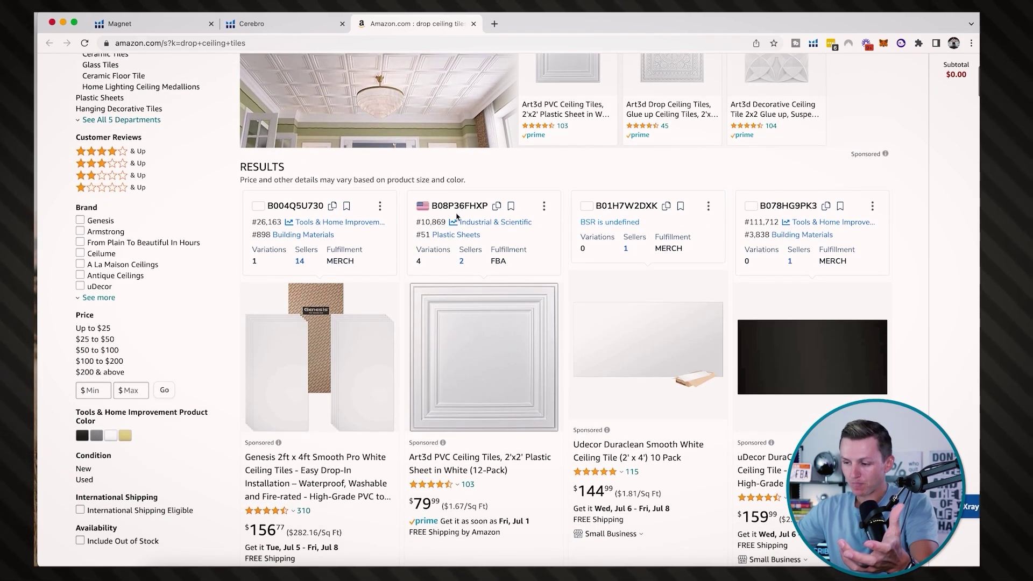
pyautogui.scroll(-2, 456, 216)
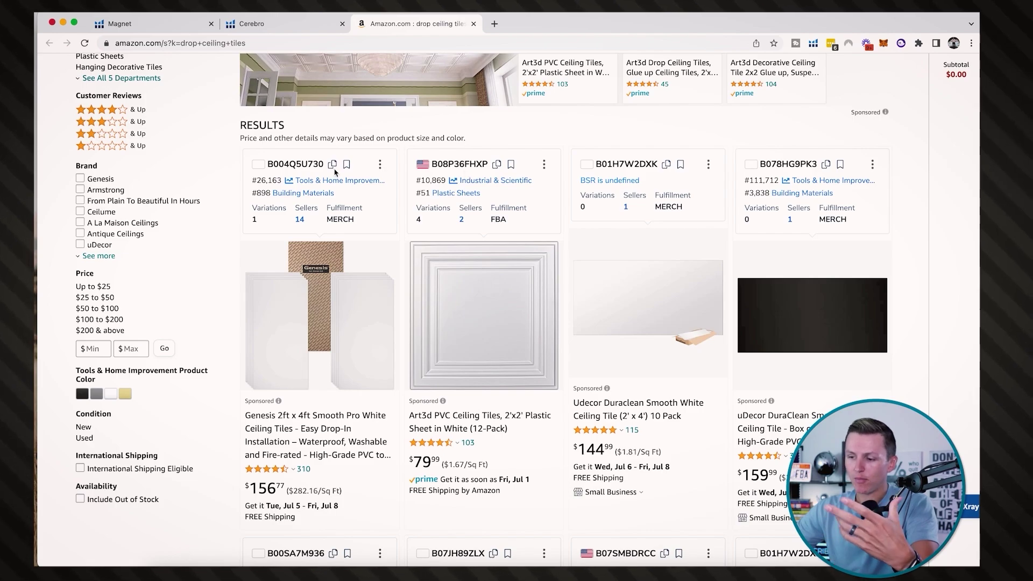
pyautogui.doubleClick(277, 163)
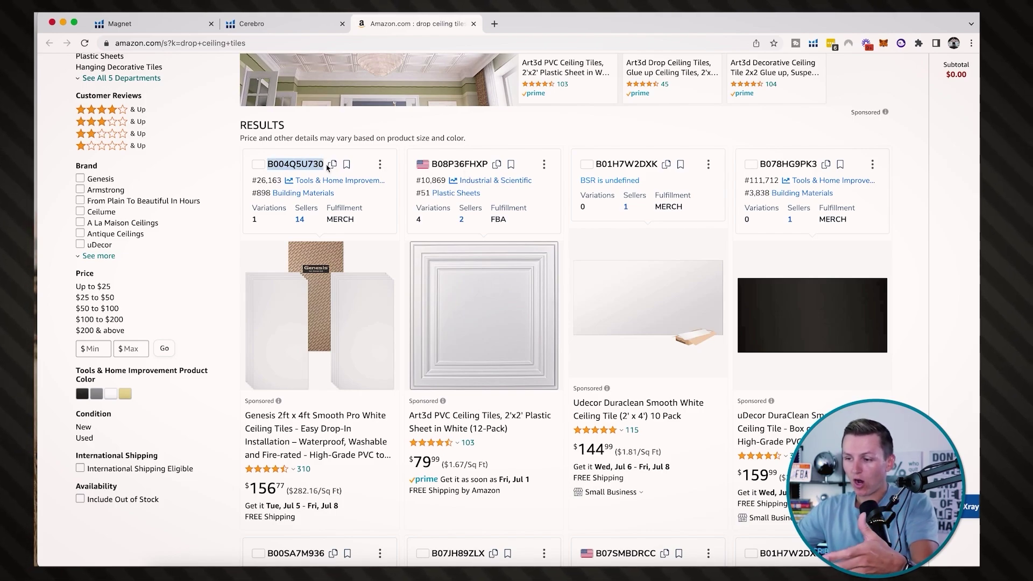
pyautogui.click(253, 23)
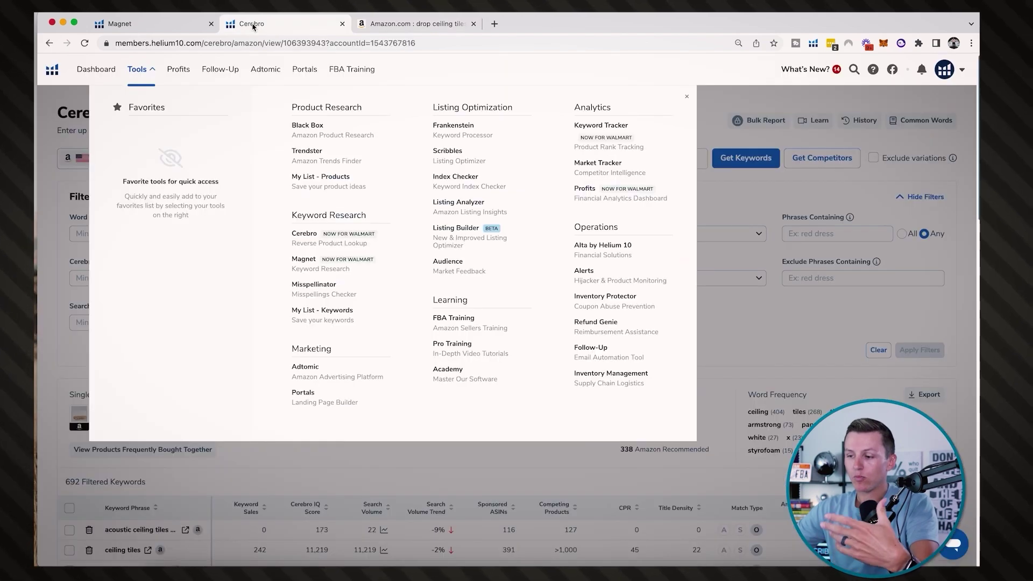
pyautogui.click(718, 192)
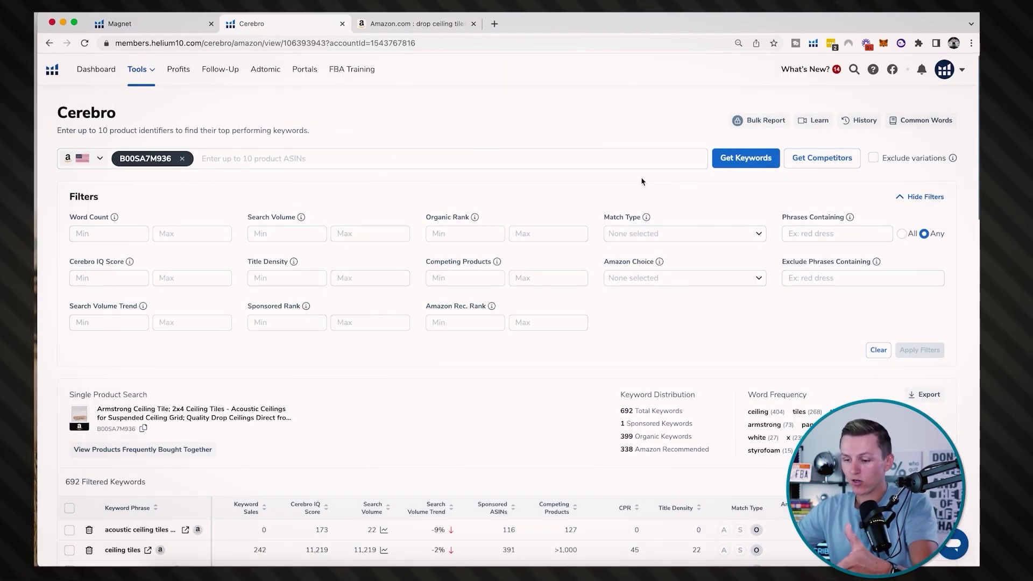
# - Highlight Cerebro's 692 filtered keyword count for ASIN B00SA7M936
pyautogui.scroll(-2, 222, 314)
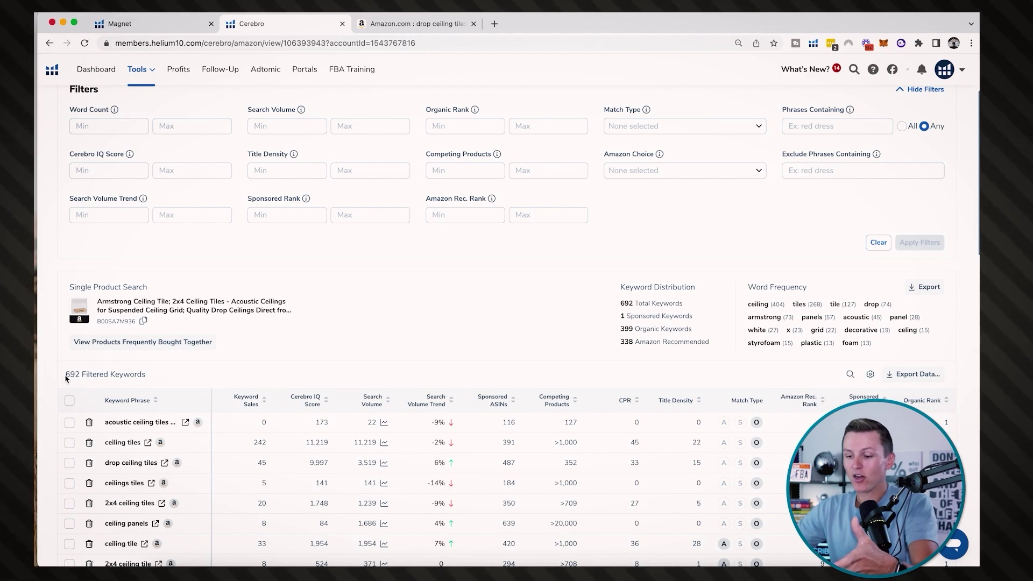
pyautogui.moveTo(66, 378); pyautogui.dragTo(147, 378)
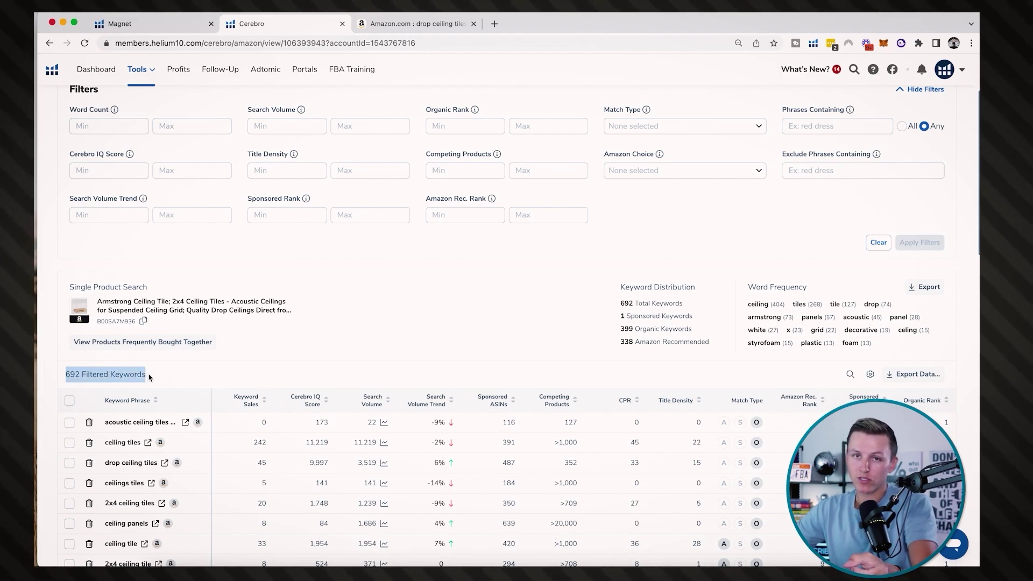
pyautogui.scroll(2, 149, 377)
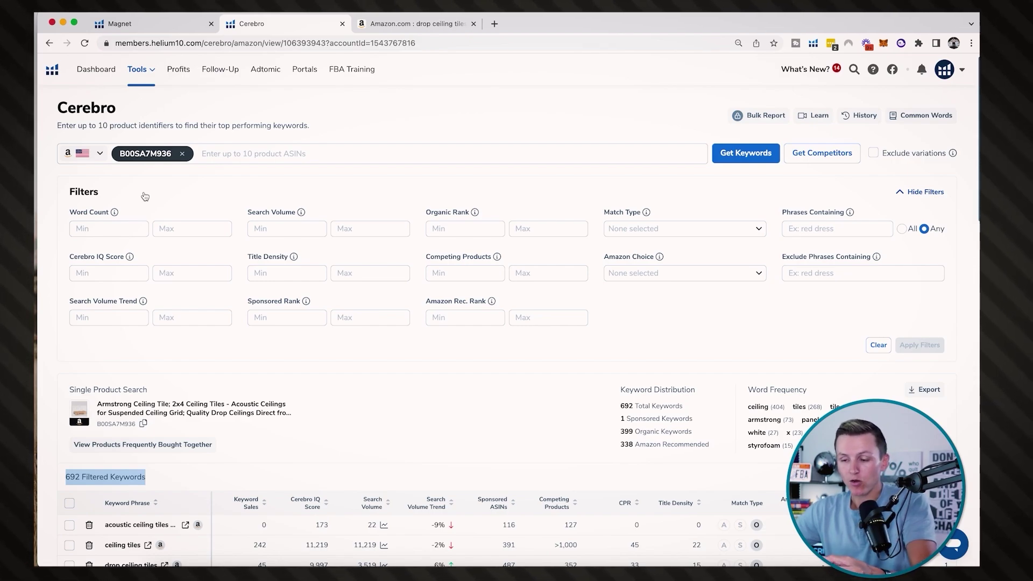
pyautogui.scroll(-2, 144, 197)
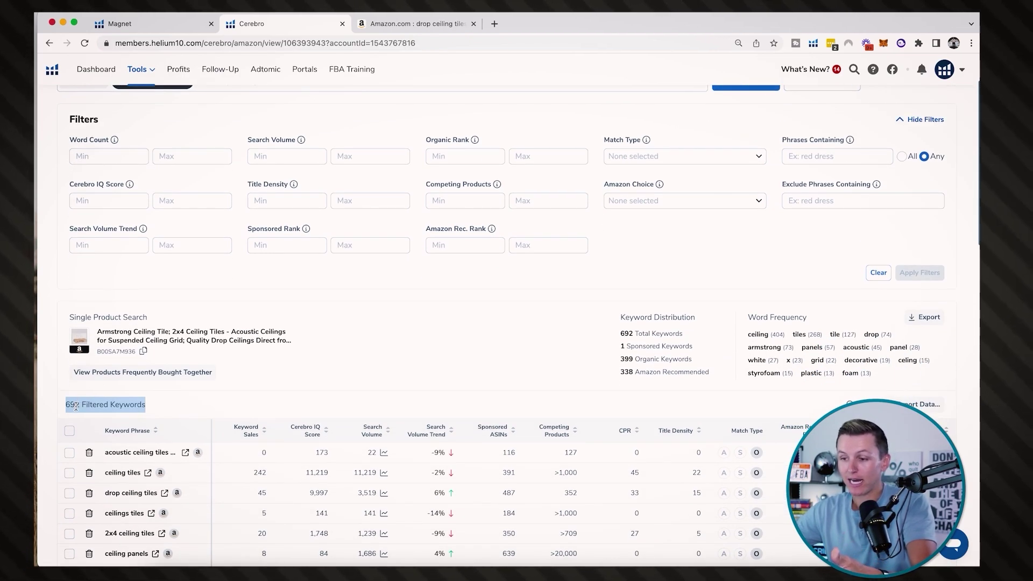
# - In Magnet, dismiss Top Products and highlight its 2,729 keyword count, then return to Cerebro
pyautogui.press('super+1')
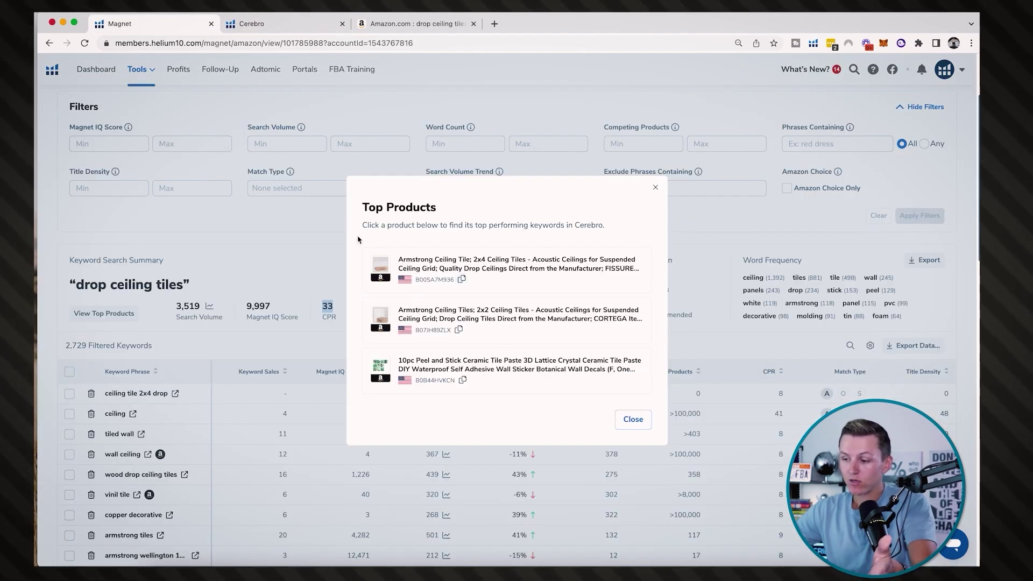
pyautogui.click(656, 188)
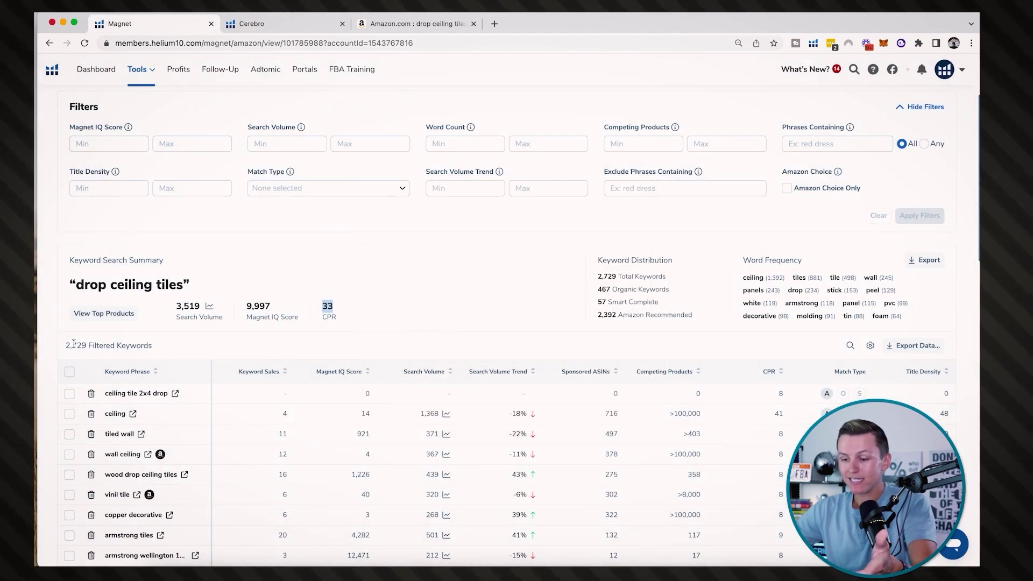
pyautogui.moveTo(74, 344); pyautogui.dragTo(163, 354)
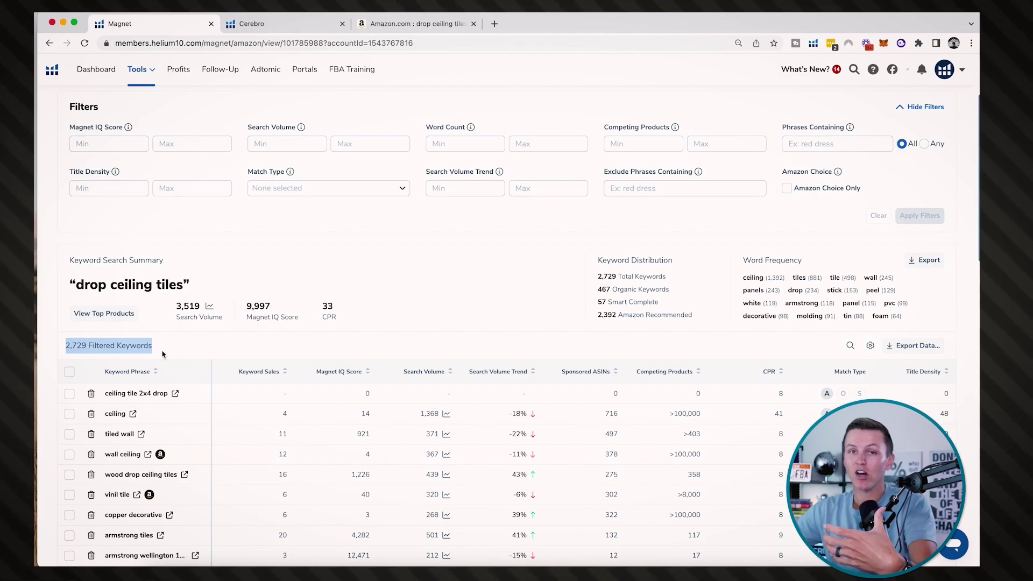
pyautogui.scroll(-2, 163, 354)
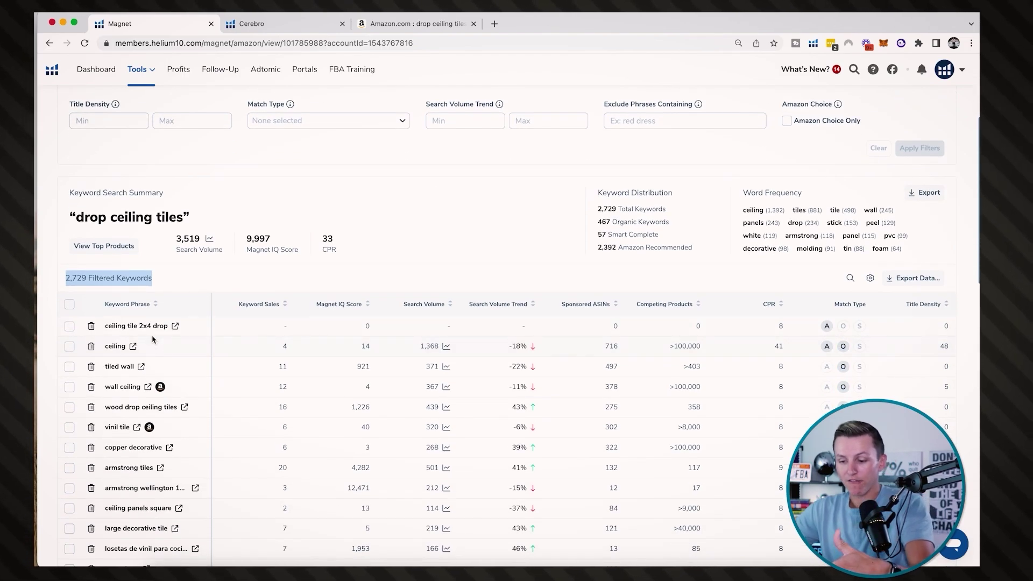
pyautogui.scroll(-3, 152, 339)
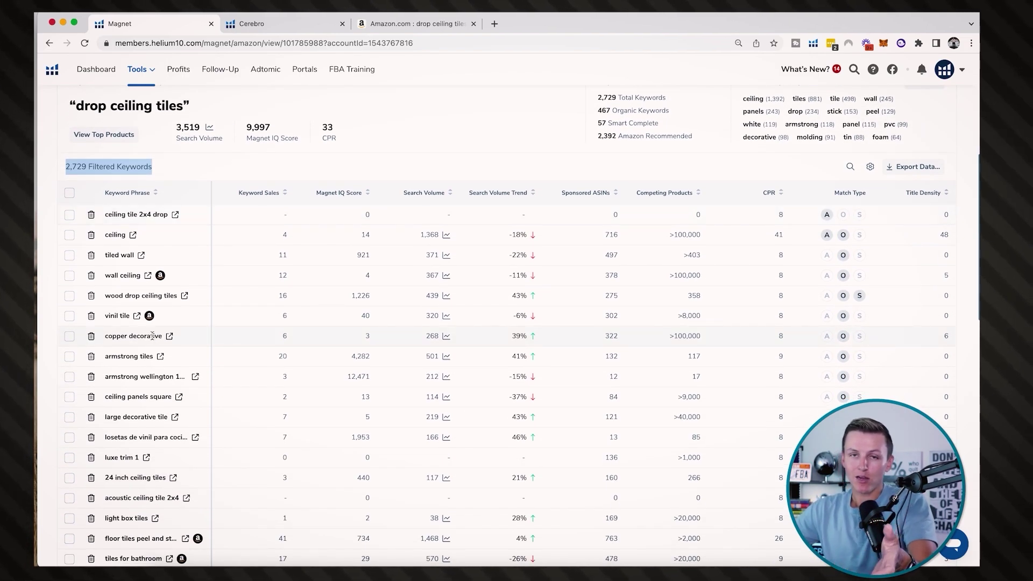
pyautogui.click(269, 25)
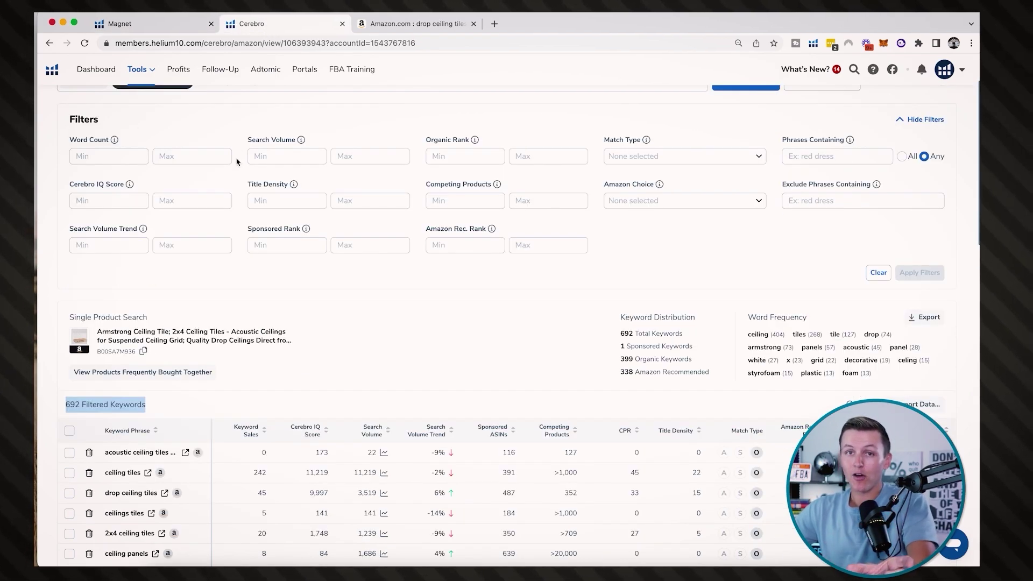
pyautogui.scroll(2, 237, 161)
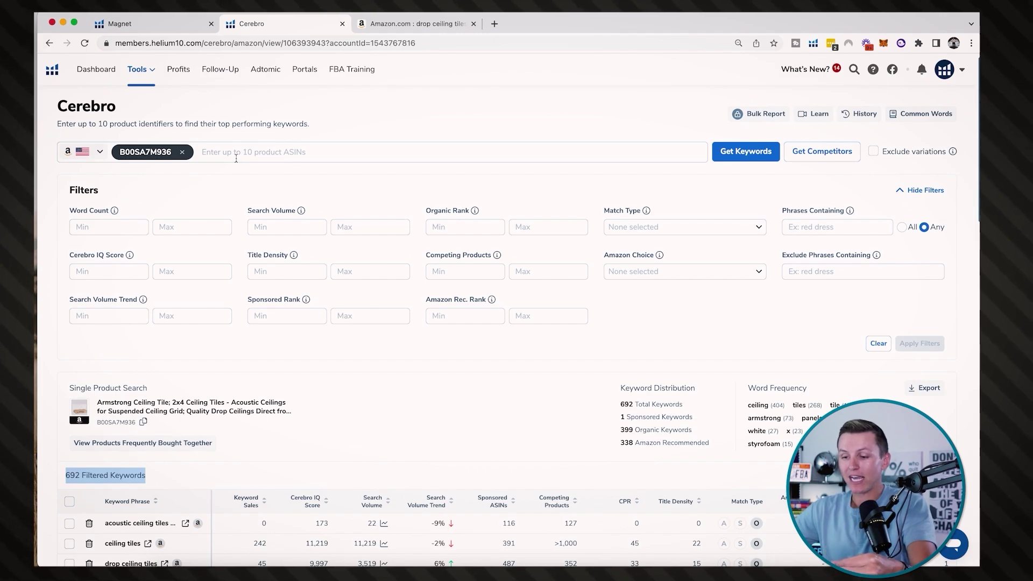
pyautogui.click(447, 227)
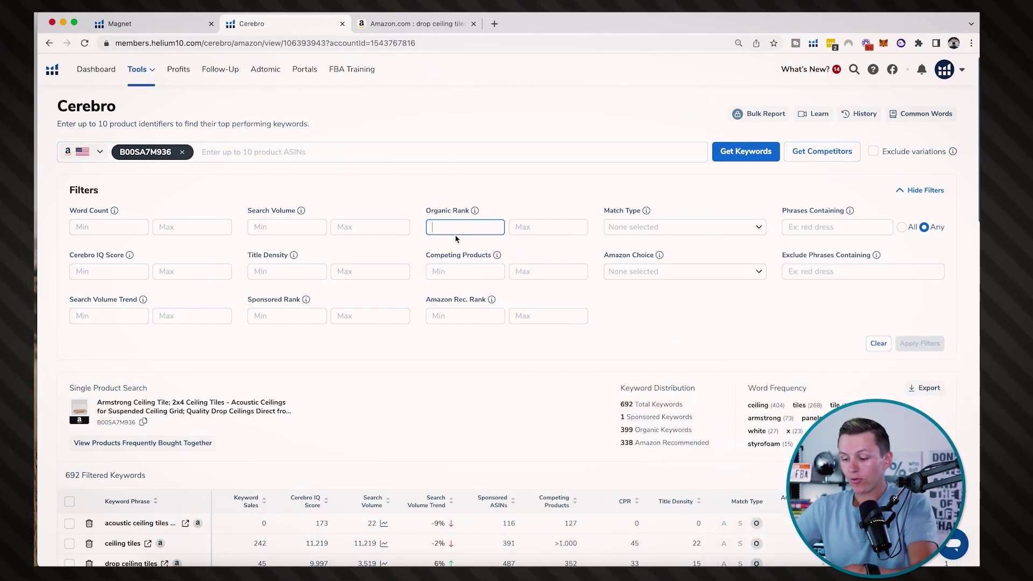
# - Filter Cerebro to organic rank 1–20, leaving 119 keywords, and scroll the results
pyautogui.write('1')
pyautogui.press('Tab')
pyautogui.write('2')
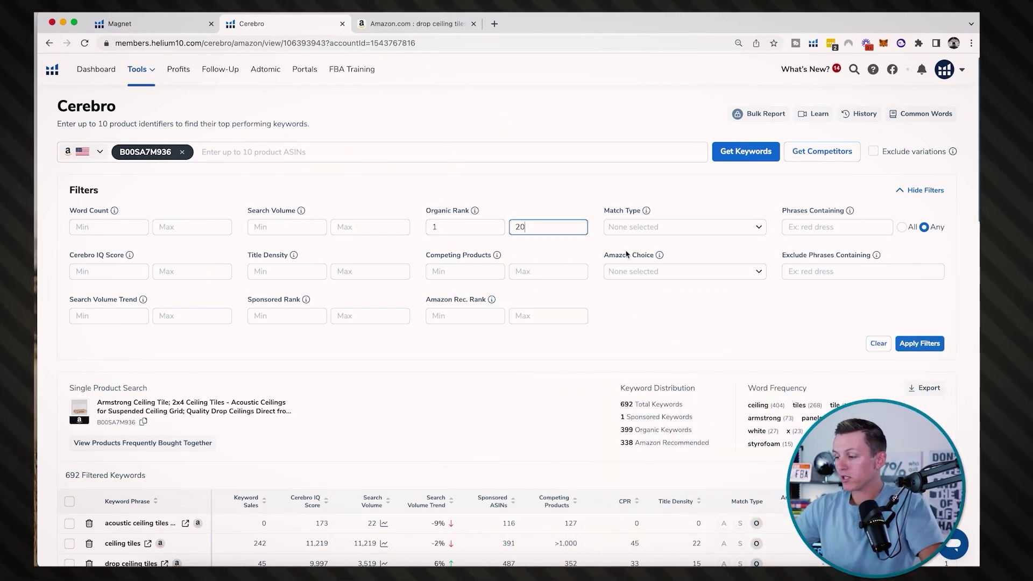
pyautogui.click(920, 342)
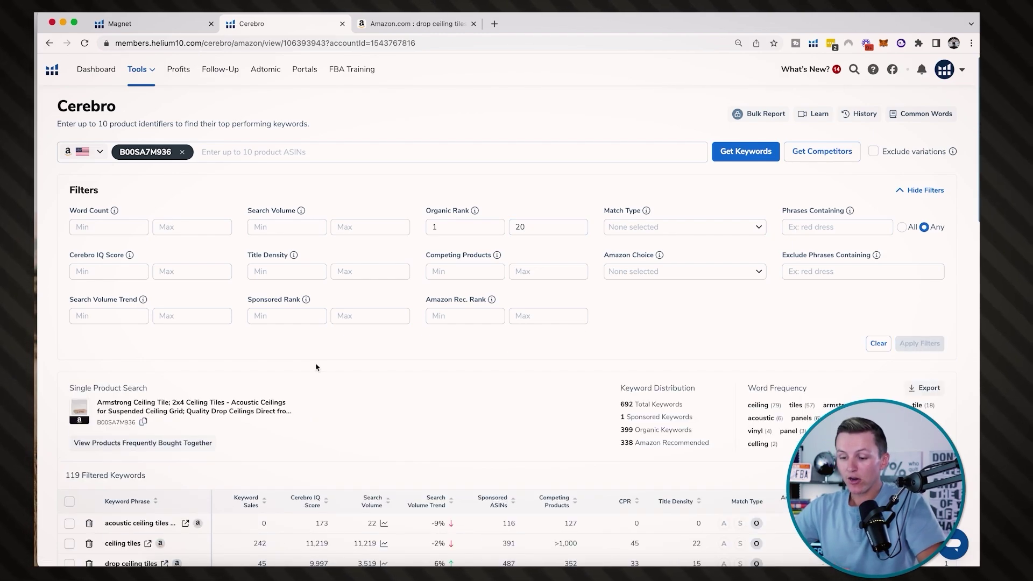
pyautogui.scroll(-2, 135, 389)
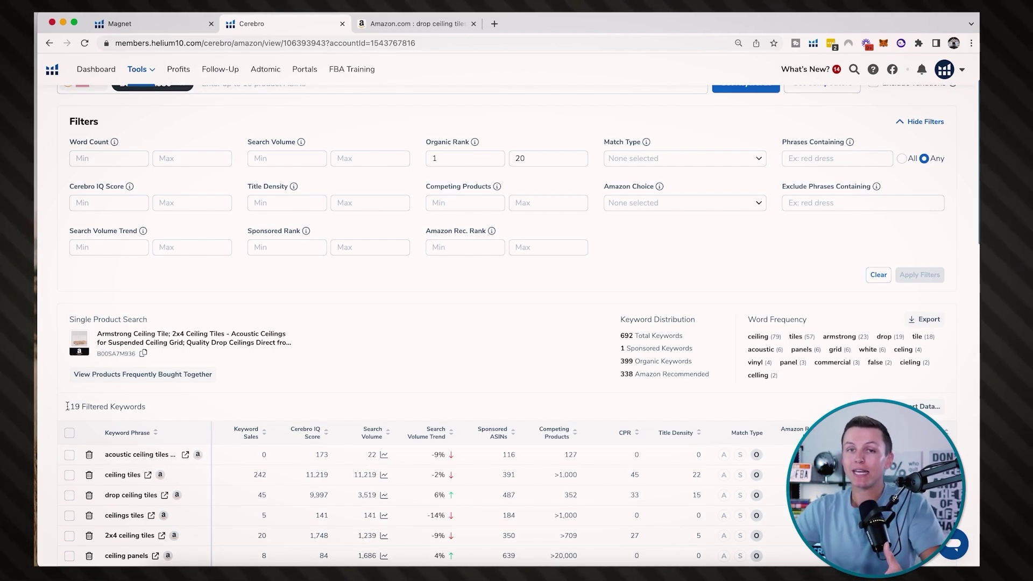
pyautogui.scroll(-2, 72, 406)
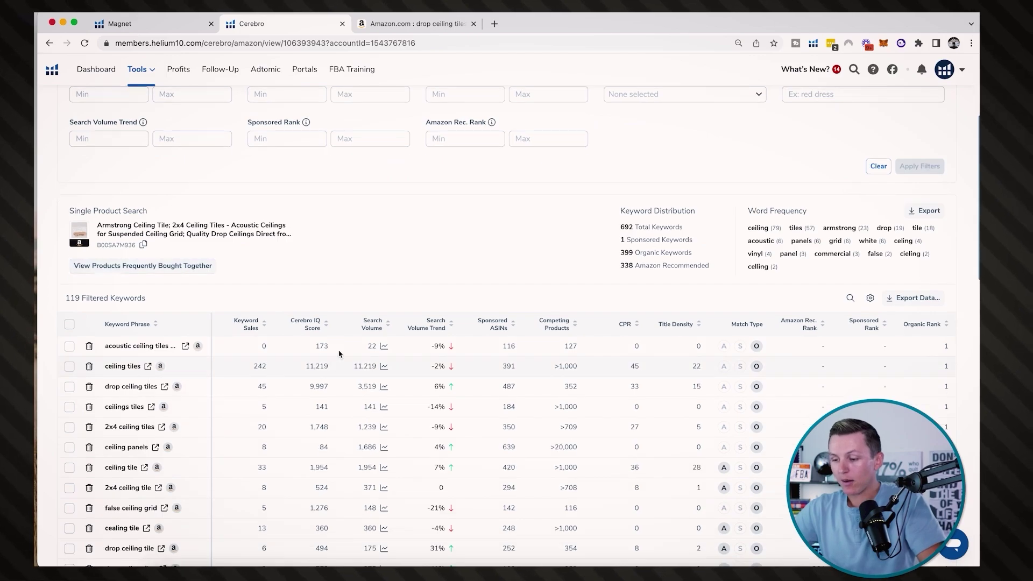
# - Sort the 119 Cerebro keywords by Search Volume descending, then return to the Amazon drop ceiling tiles results
pyautogui.click(373, 324)
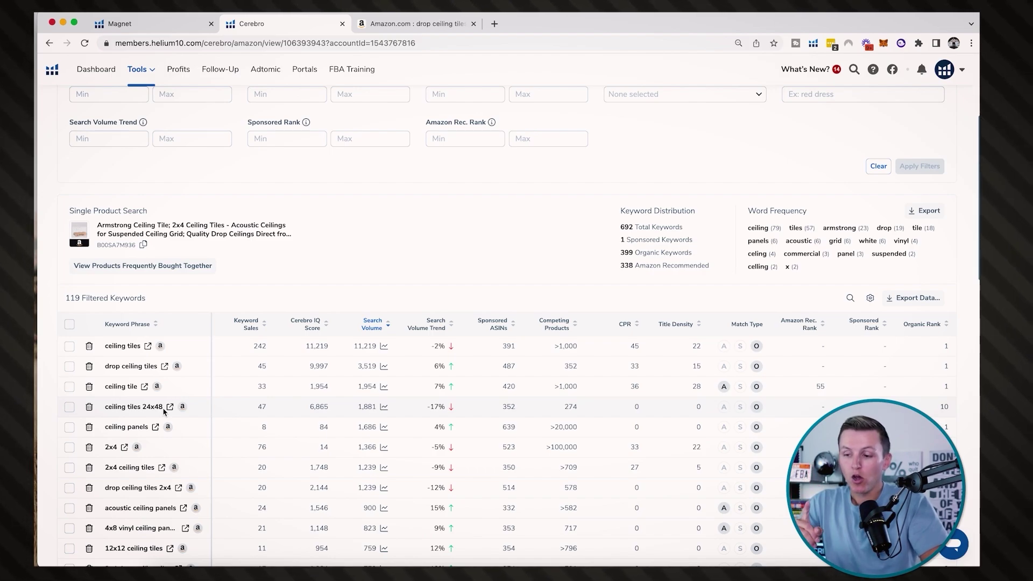
pyautogui.scroll(3, 164, 412)
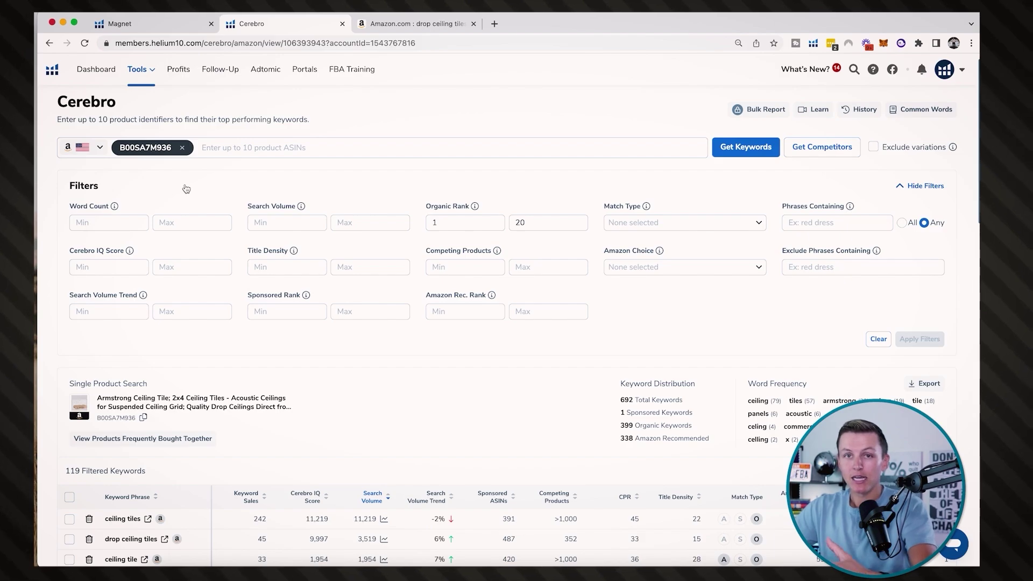
pyautogui.scroll(-3, 185, 190)
pyautogui.scroll(-2, 186, 188)
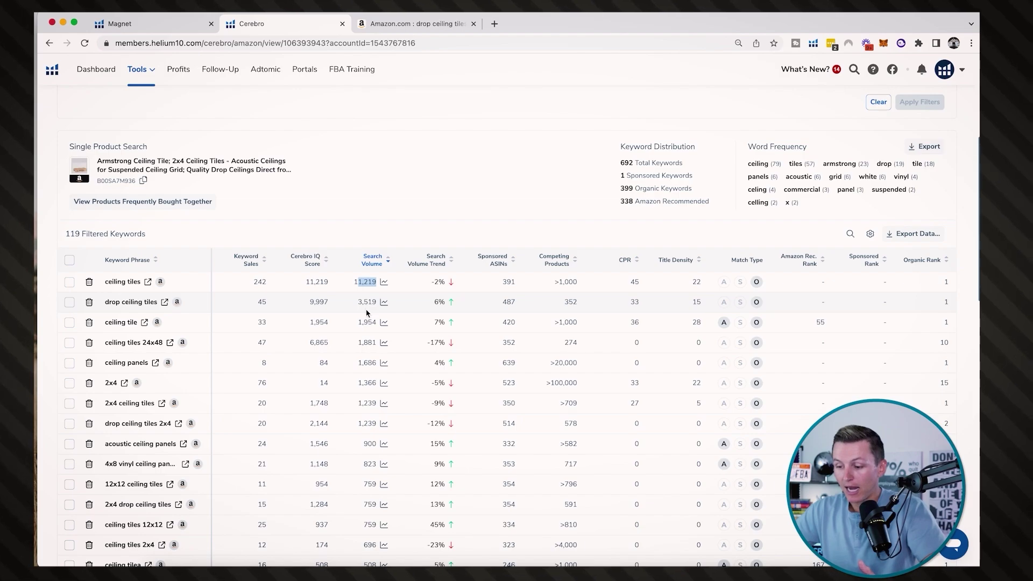
pyautogui.scroll(-1, 365, 385)
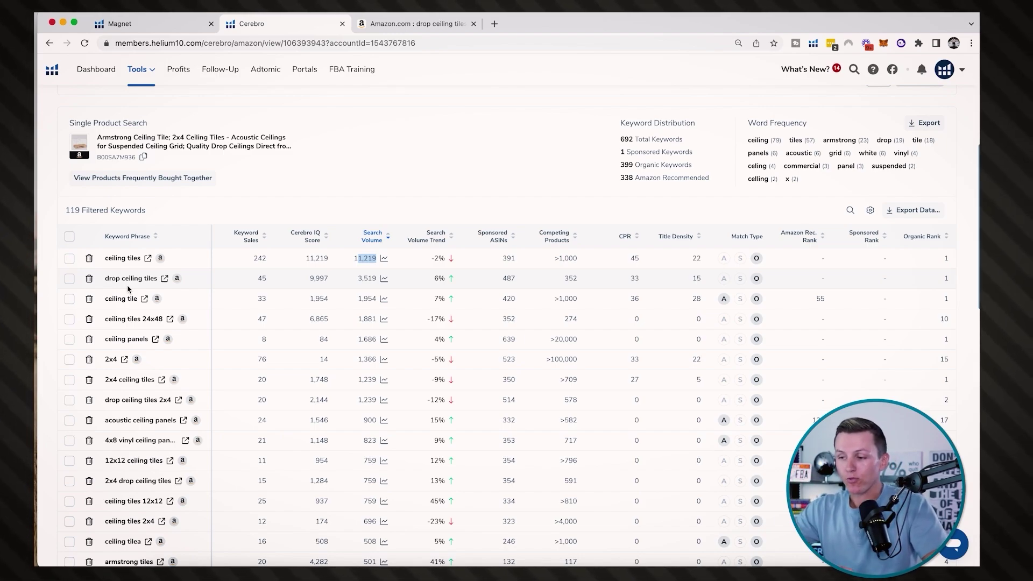
pyautogui.scroll(3, 128, 290)
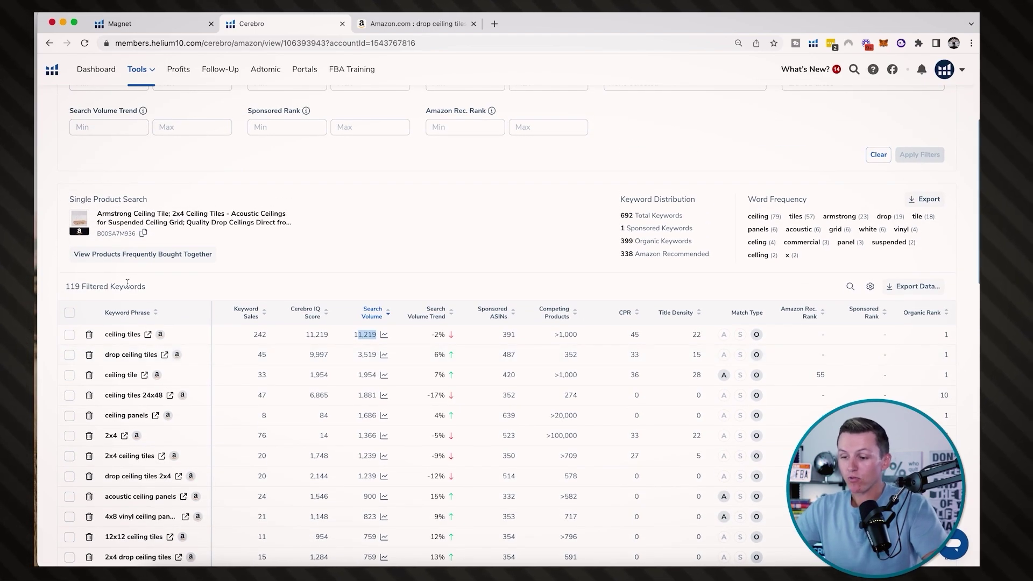
pyautogui.scroll(1, 253, 178)
pyautogui.click(396, 24)
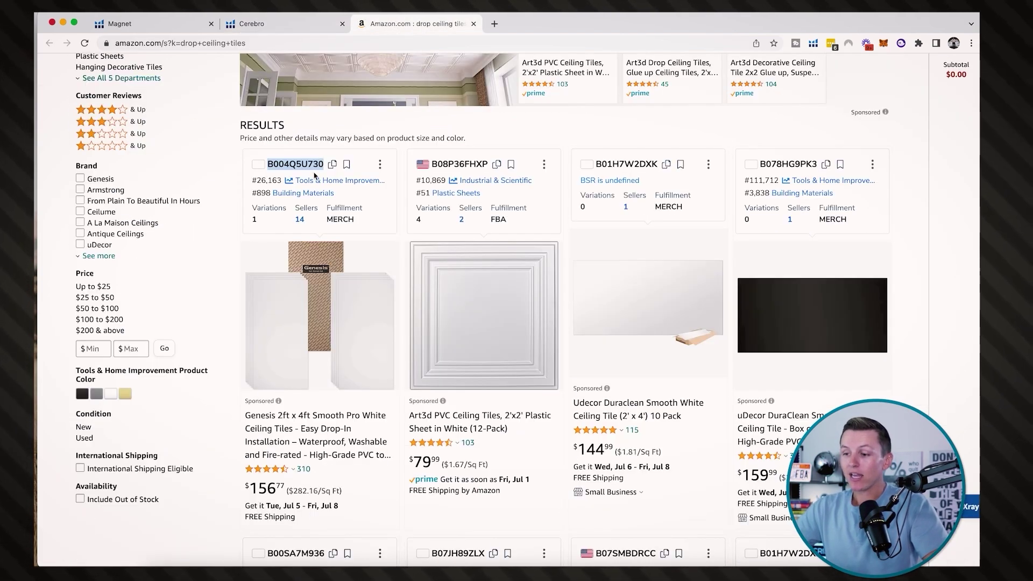
# - Enter 'drop tile' in the Amazon search box to show suggestions like 'drop tile ceiling hooks'
pyautogui.scroll(5, 315, 176)
pyautogui.click(275, 69)
pyautogui.write('drop tile')
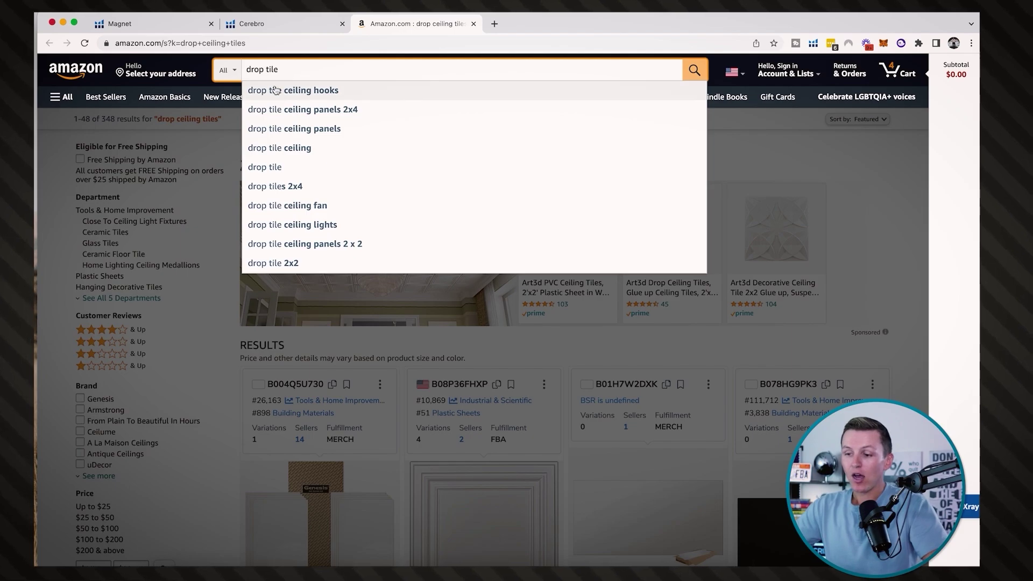